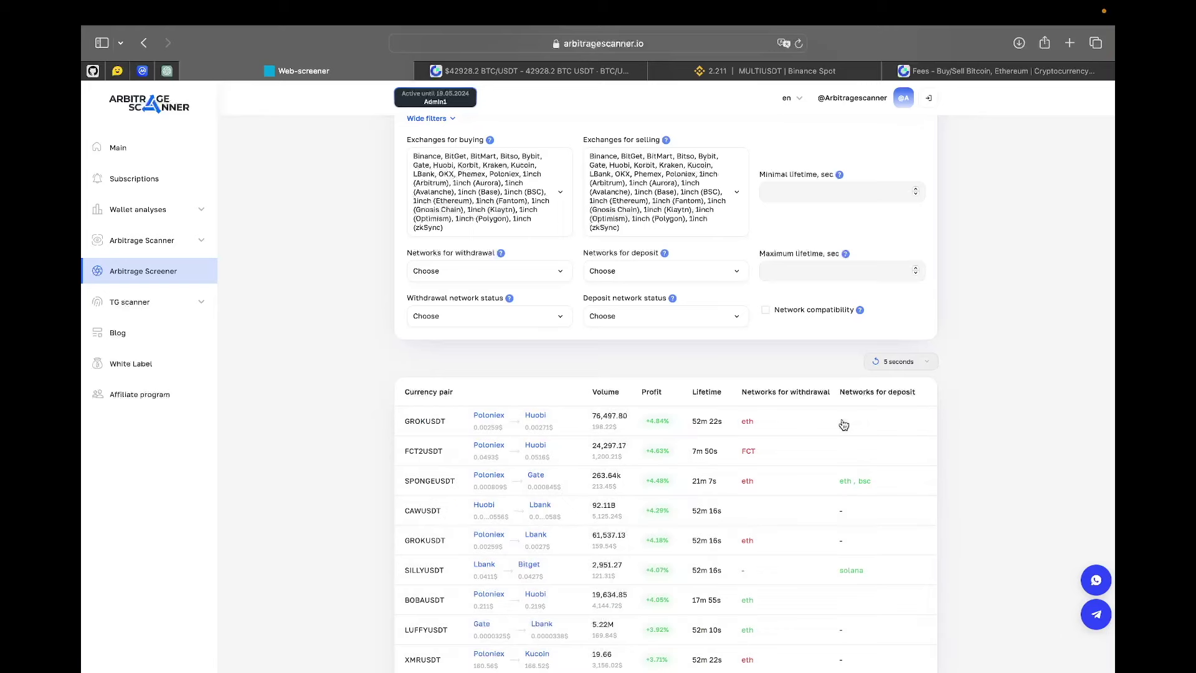
Step: Untick Ascendex, Bitfinex and BitMart in the Tracked exchanges list
scroll(843, 425, "down", 3)
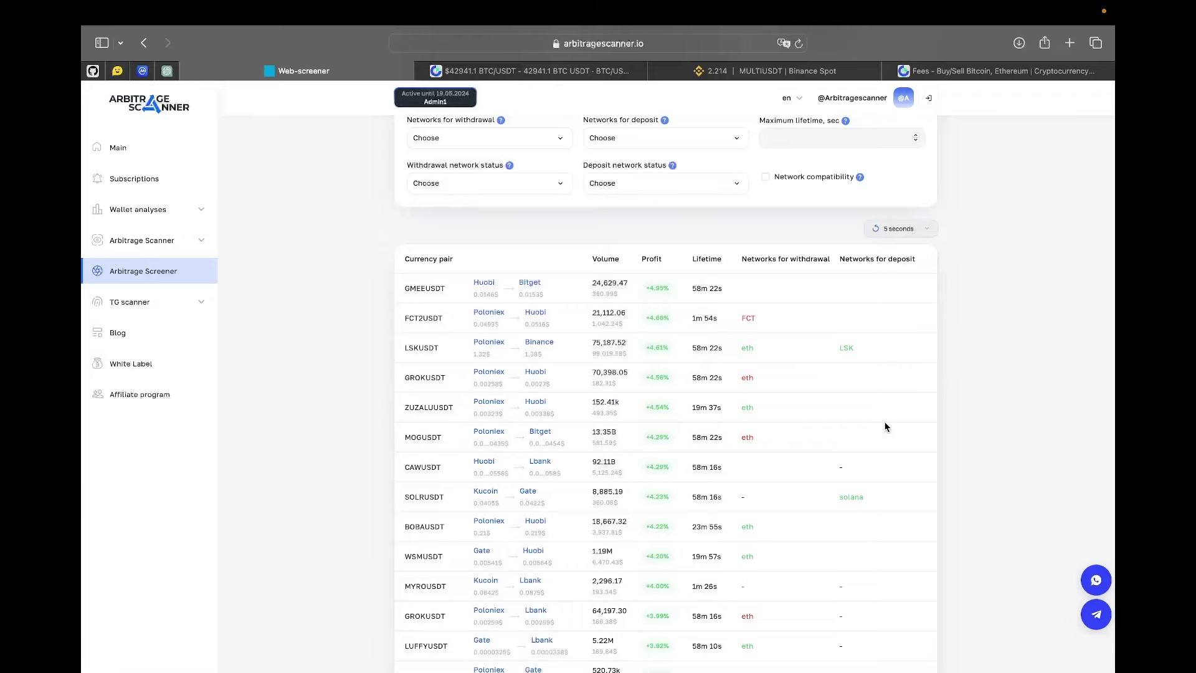
scroll(885, 427, "up", 6)
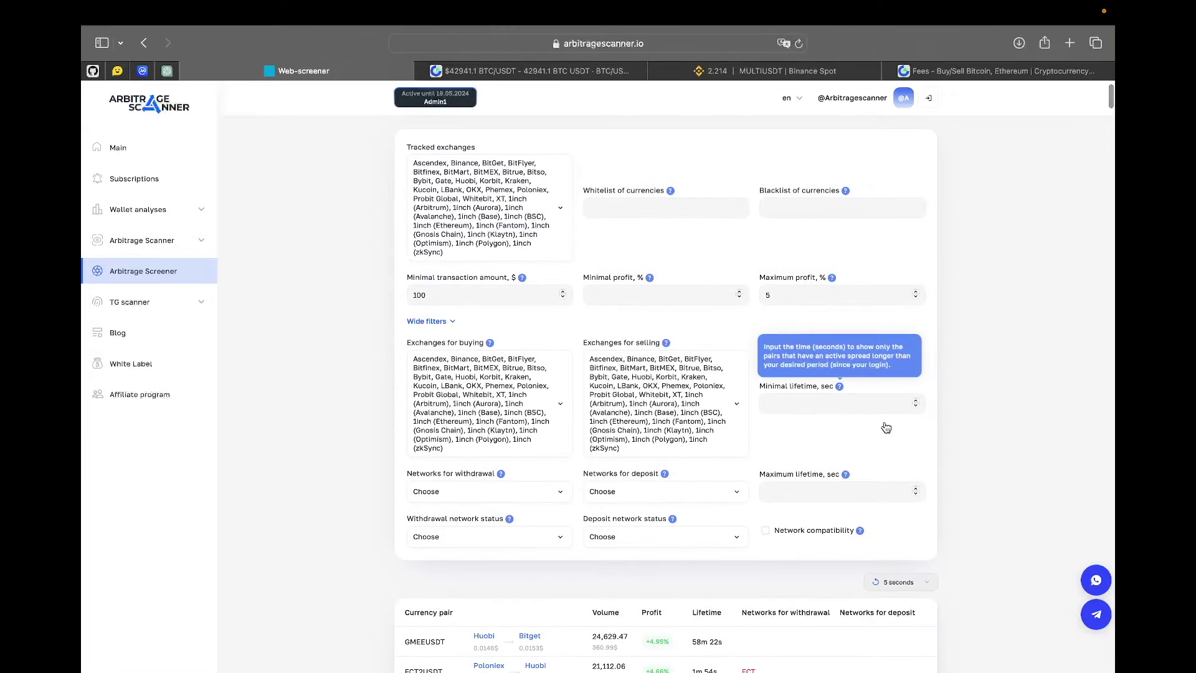
scroll(885, 427, "up", 1)
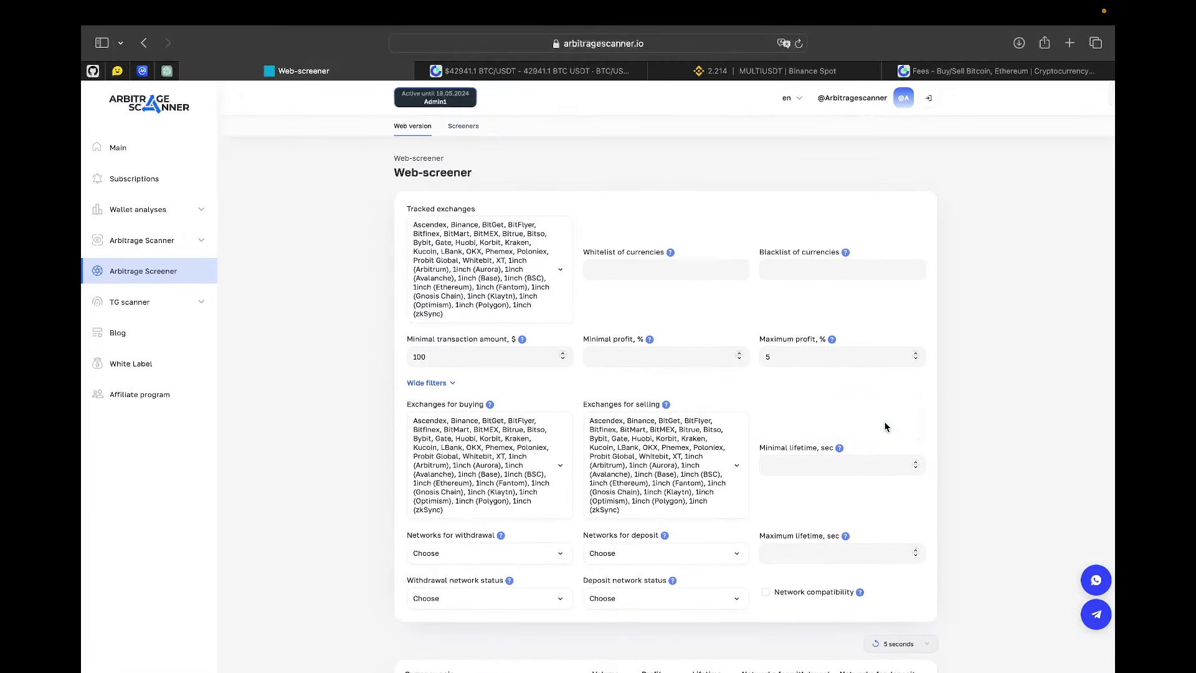
left_click(547, 269)
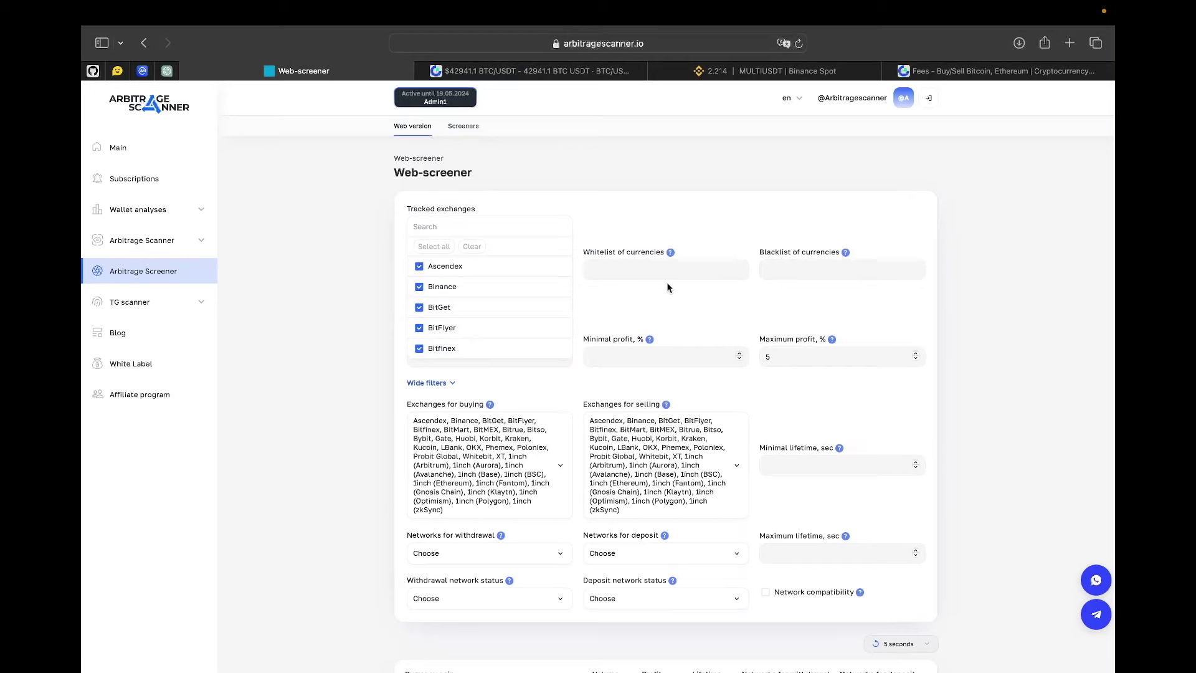
left_click(527, 272)
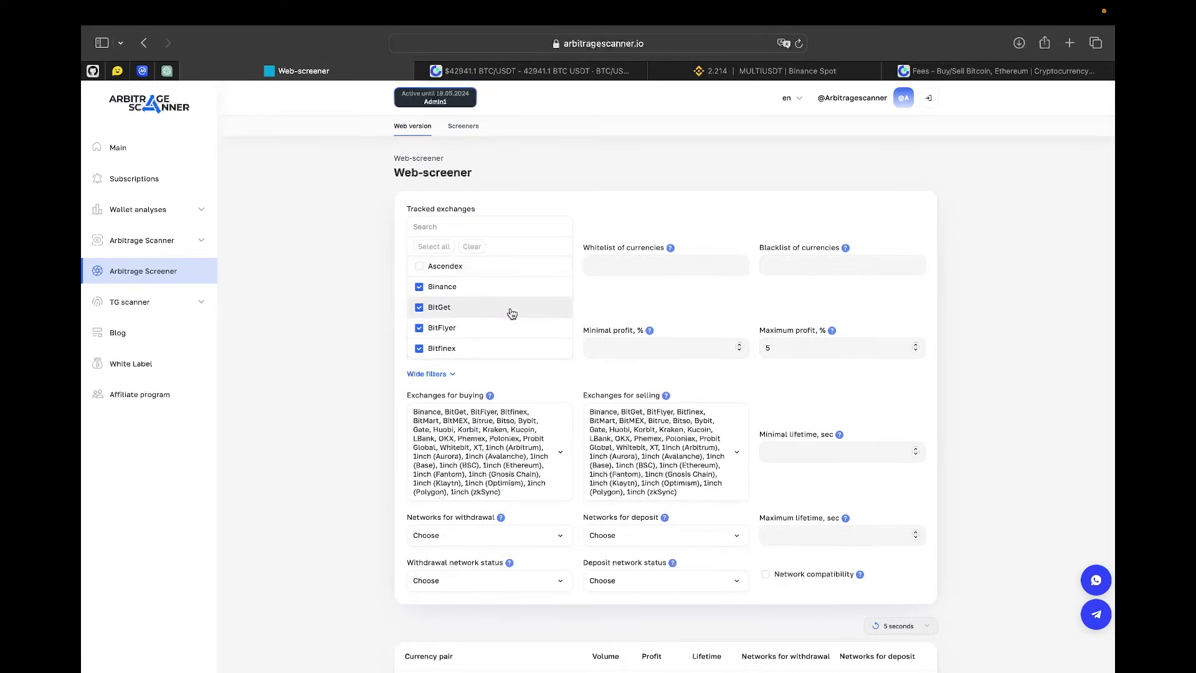
scroll(512, 312, "down", 2)
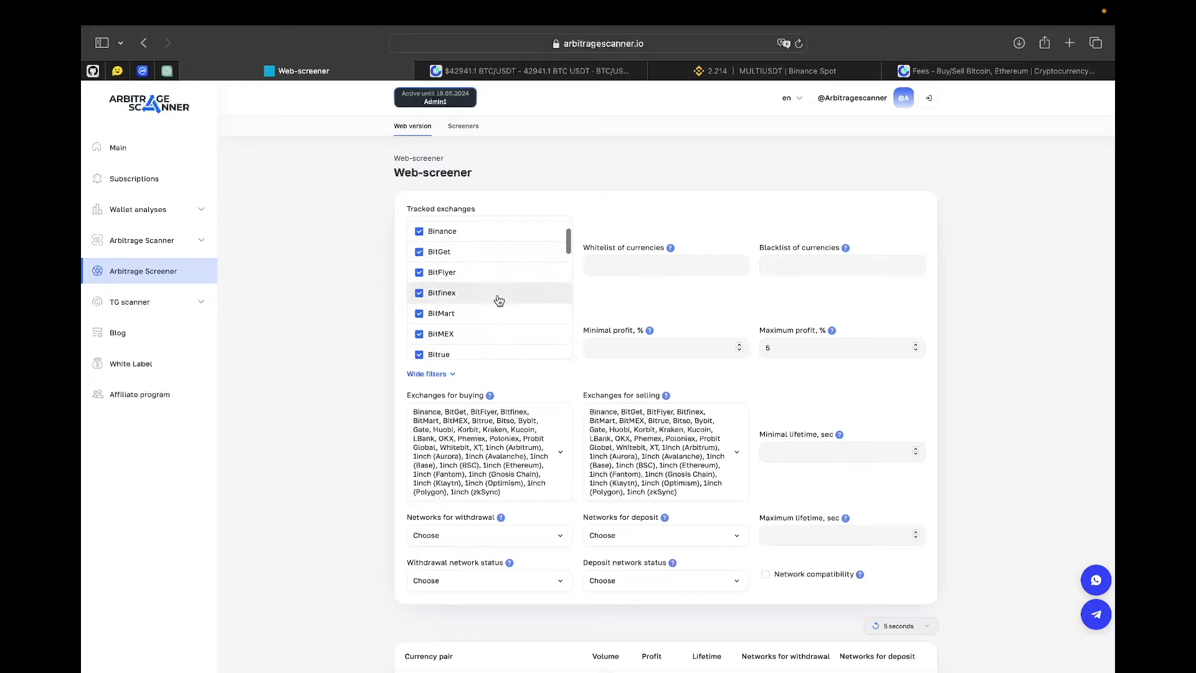
left_click(499, 301)
left_click(484, 315)
Step: Untick Korbit and Probit Global as well, then close the tracked exchanges list
scroll(484, 318, "down", 3)
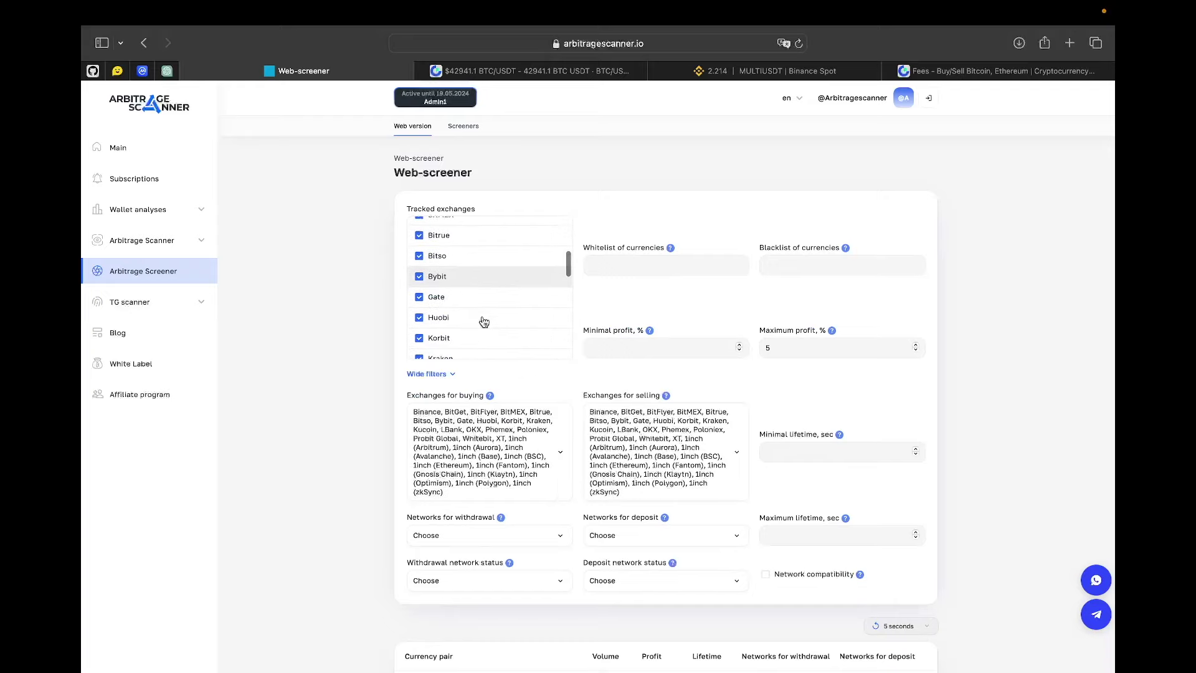
scroll(483, 330, "down", 1)
left_click(488, 317)
scroll(490, 319, "down", 1)
scroll(492, 321, "down", 2)
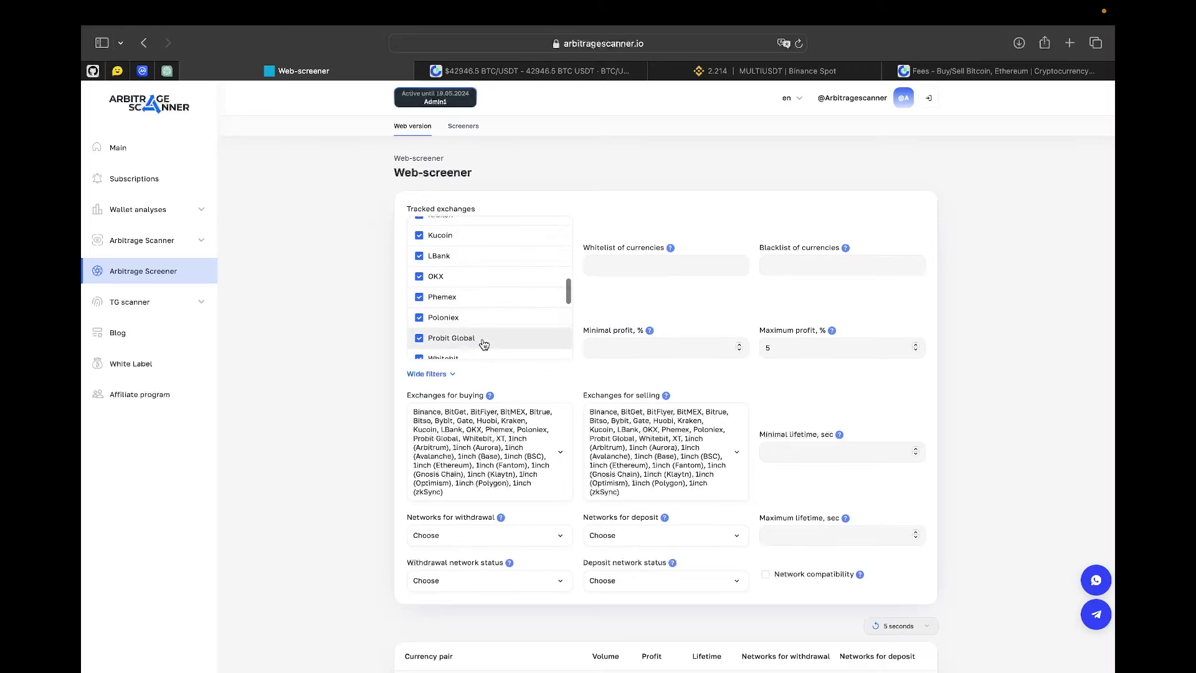
left_click(484, 339)
scroll(484, 330, "down", 2)
left_click(663, 201)
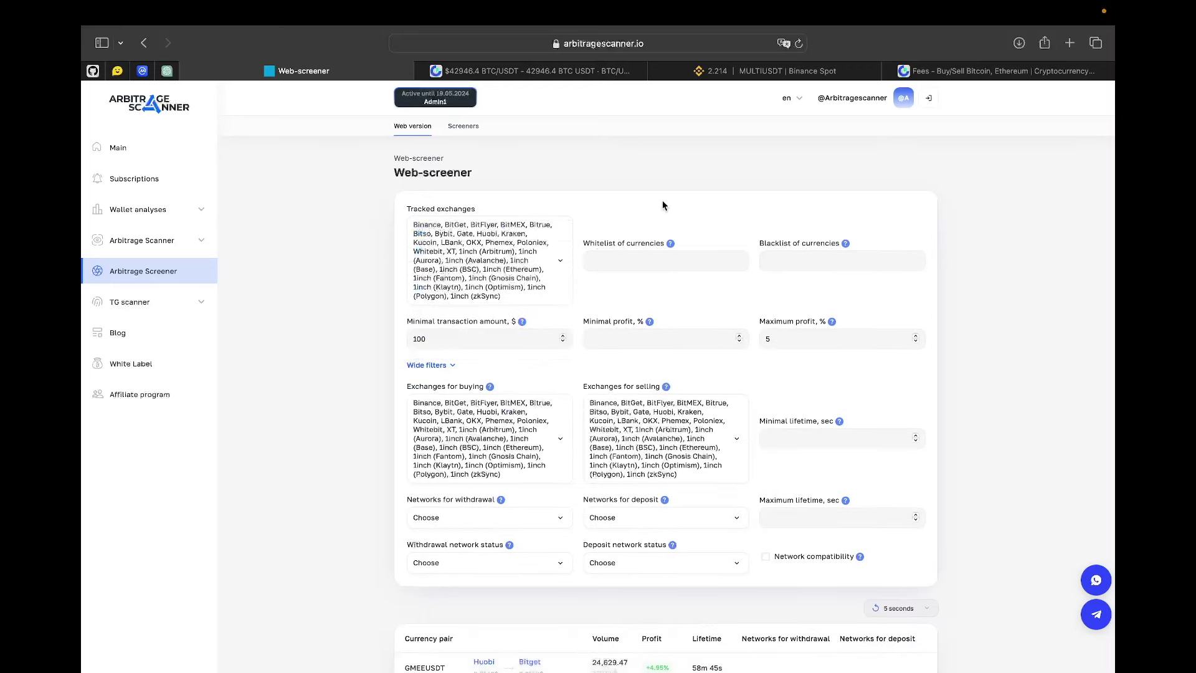
scroll(697, 296, "down", 1)
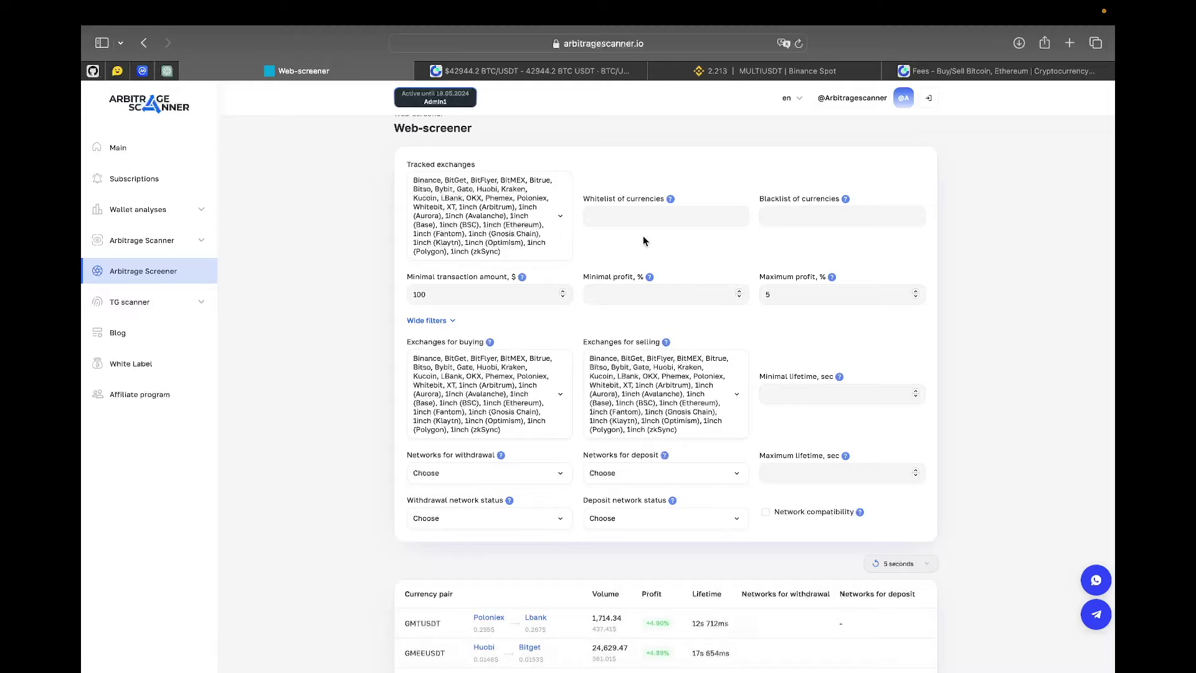
left_click(613, 211)
type("tw")
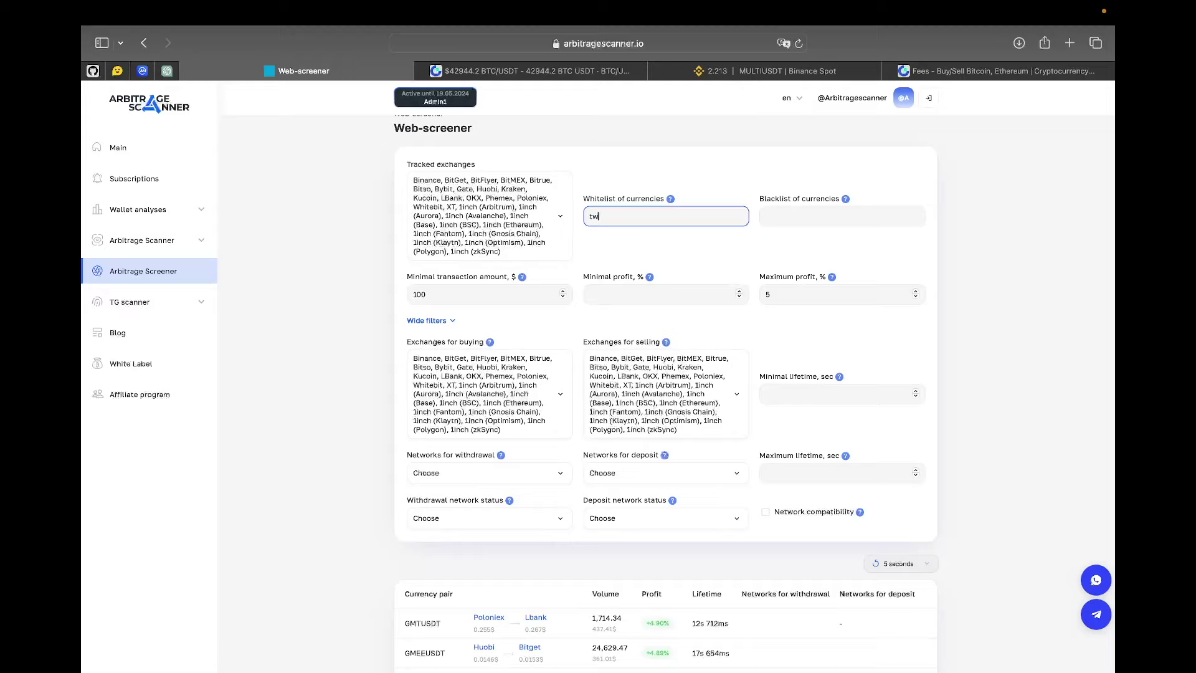
type("t, btc, eth")
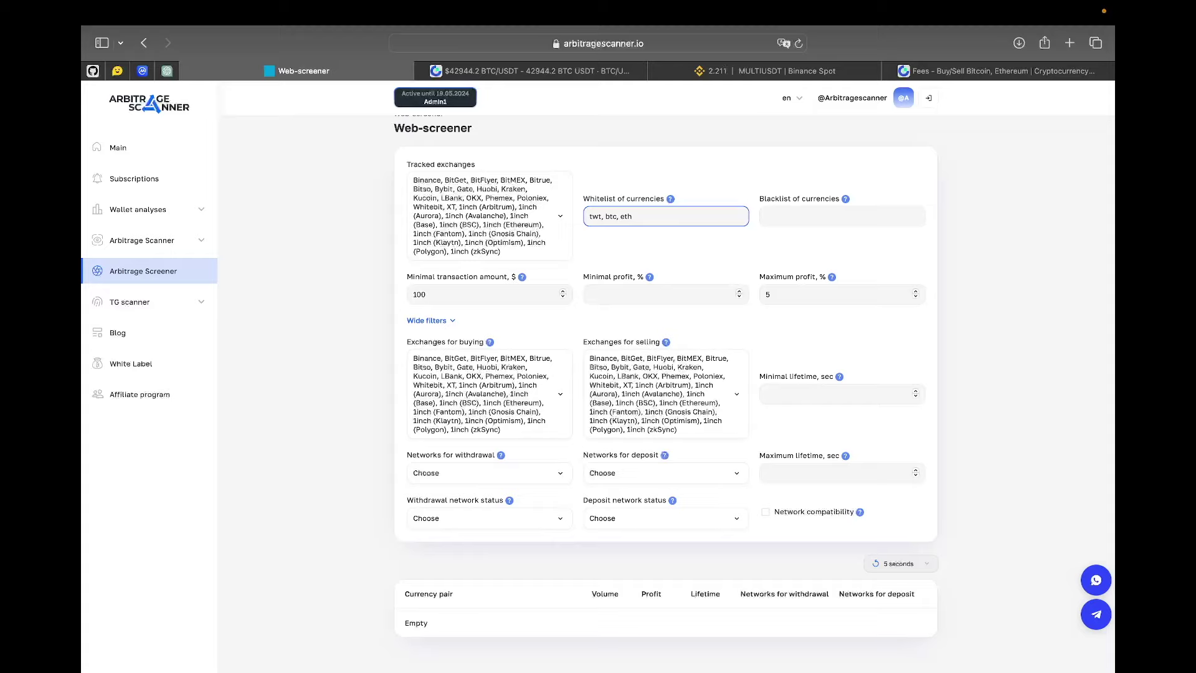
key("super+a")
key("BackSpace")
left_click(763, 161)
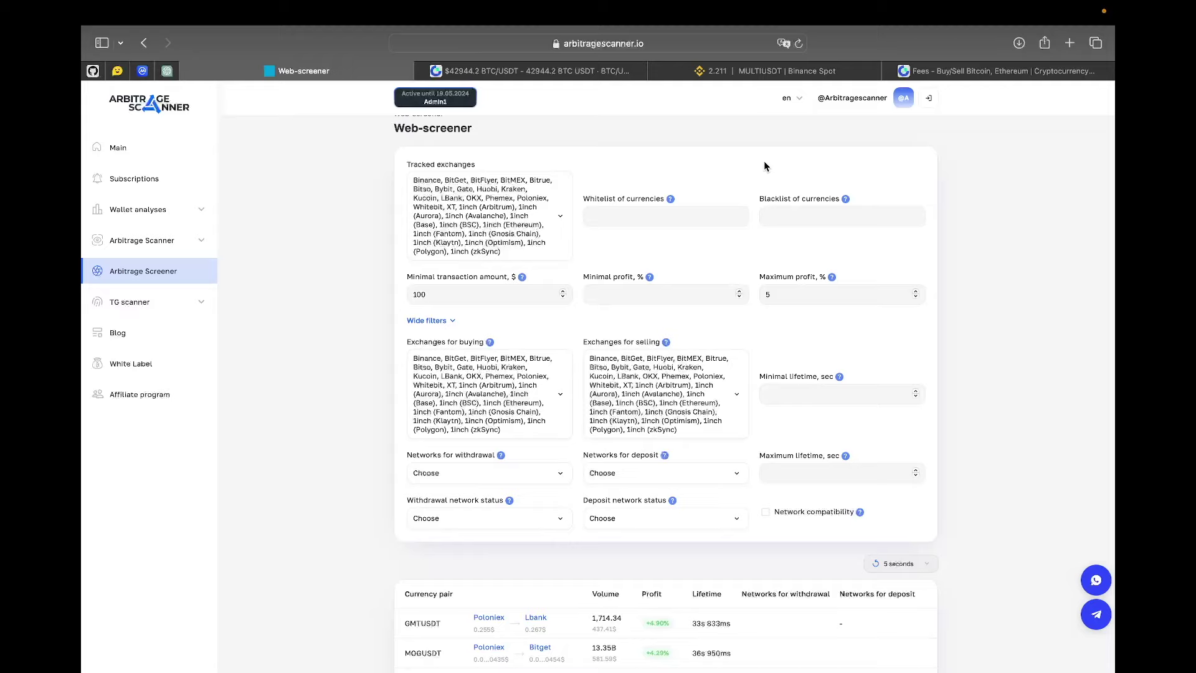
left_click(830, 220)
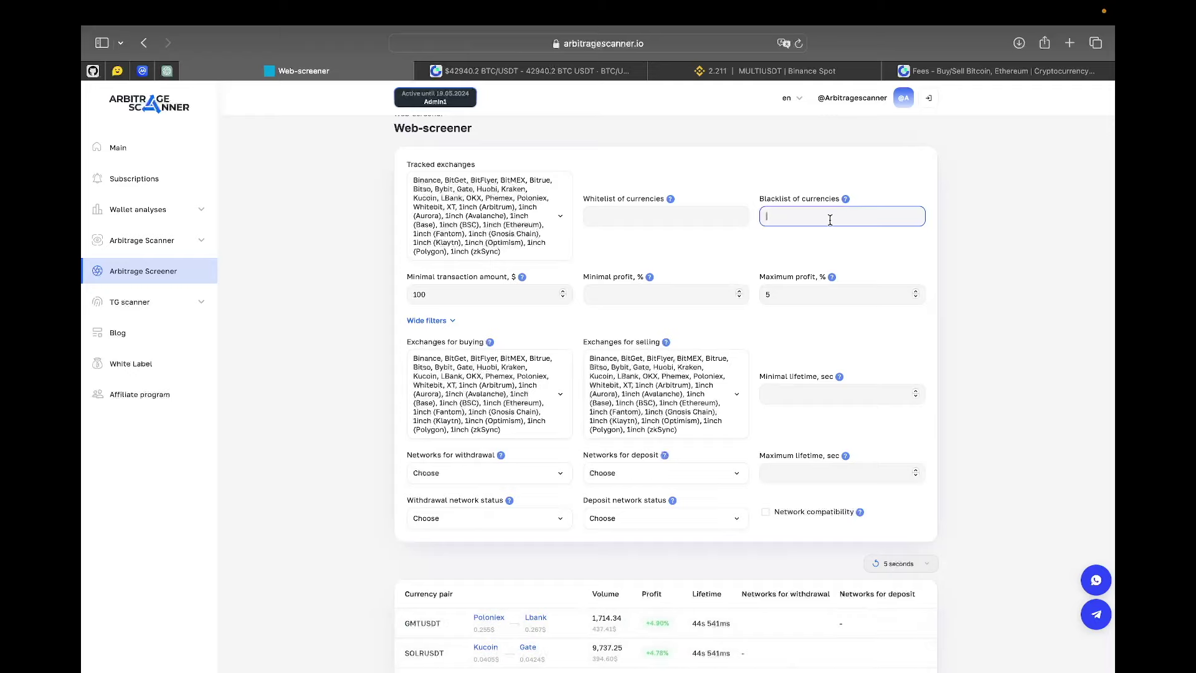
type("multi")
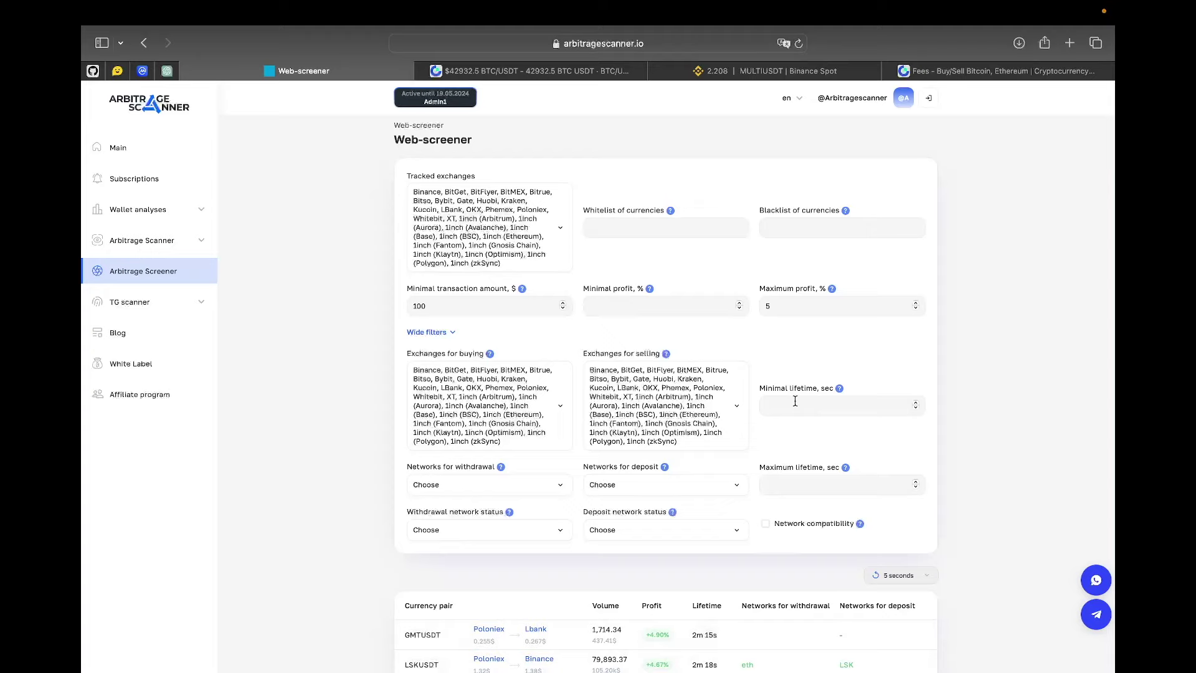
Step: Enter 0.5 as Minimal profit, % and change Maximum profit, % from 5 to 2
scroll(795, 401, "down", 2)
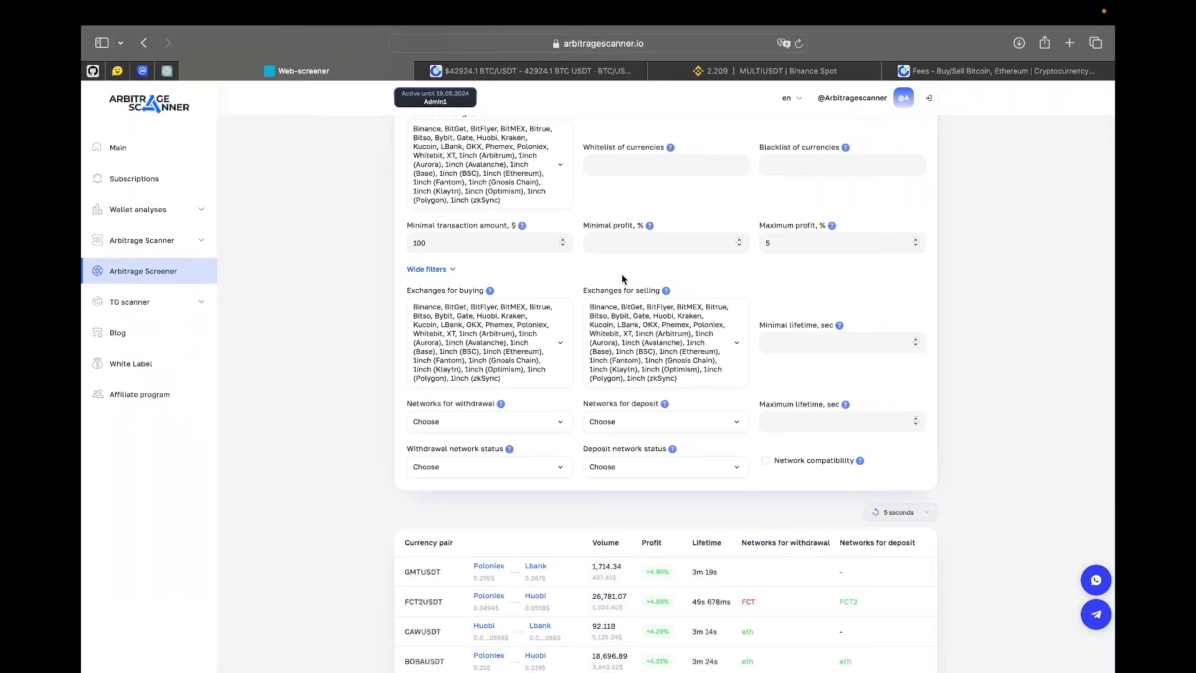
left_click(619, 243)
type("0.5")
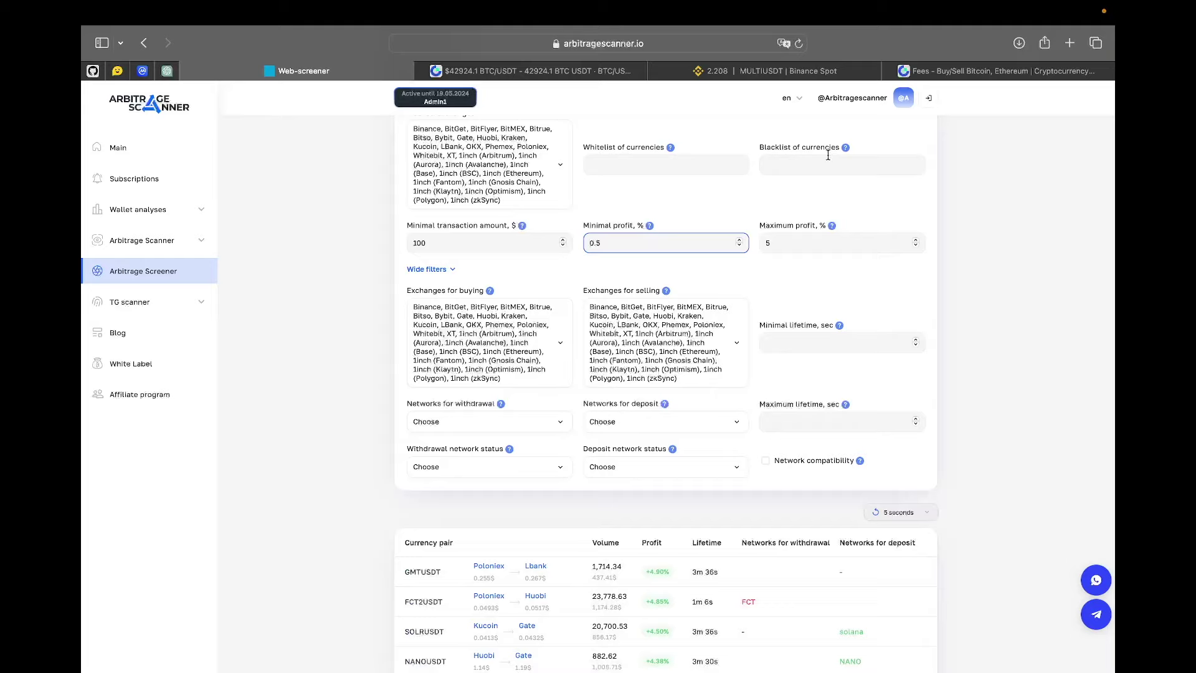
left_click(785, 243)
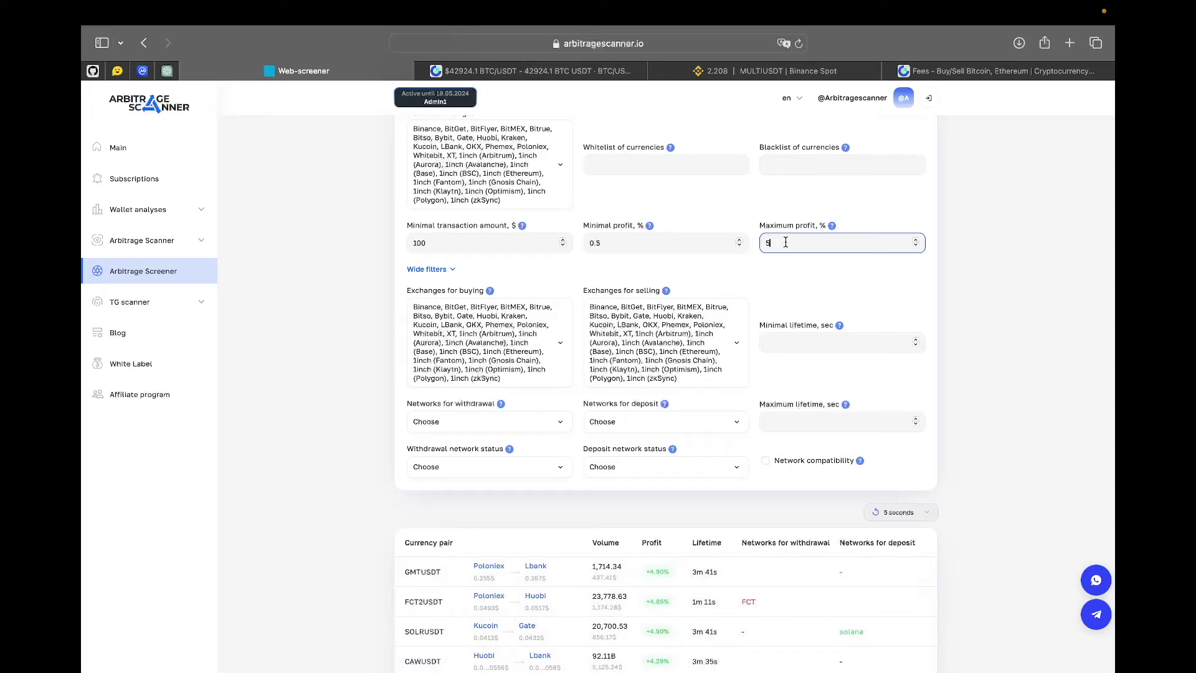
key("BackSpace")
type("2")
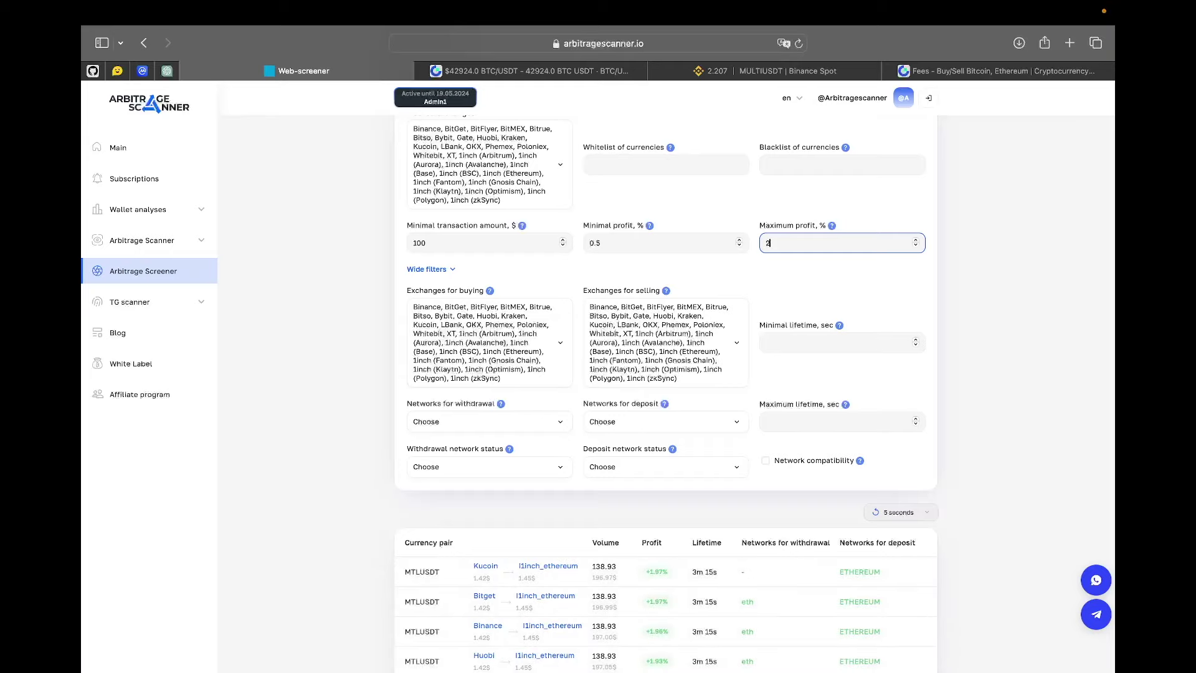
Step: Untick every buying exchange, then pick only Binance for buying
scroll(628, 256, "down", 2)
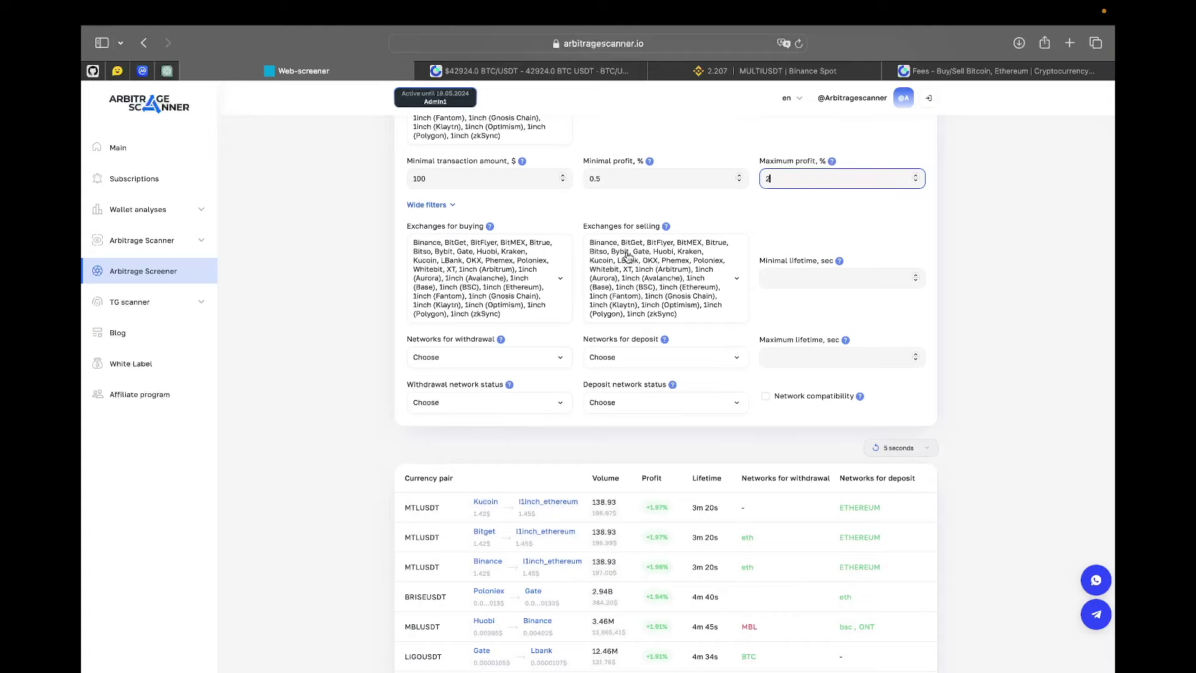
scroll(628, 255, "up", 5)
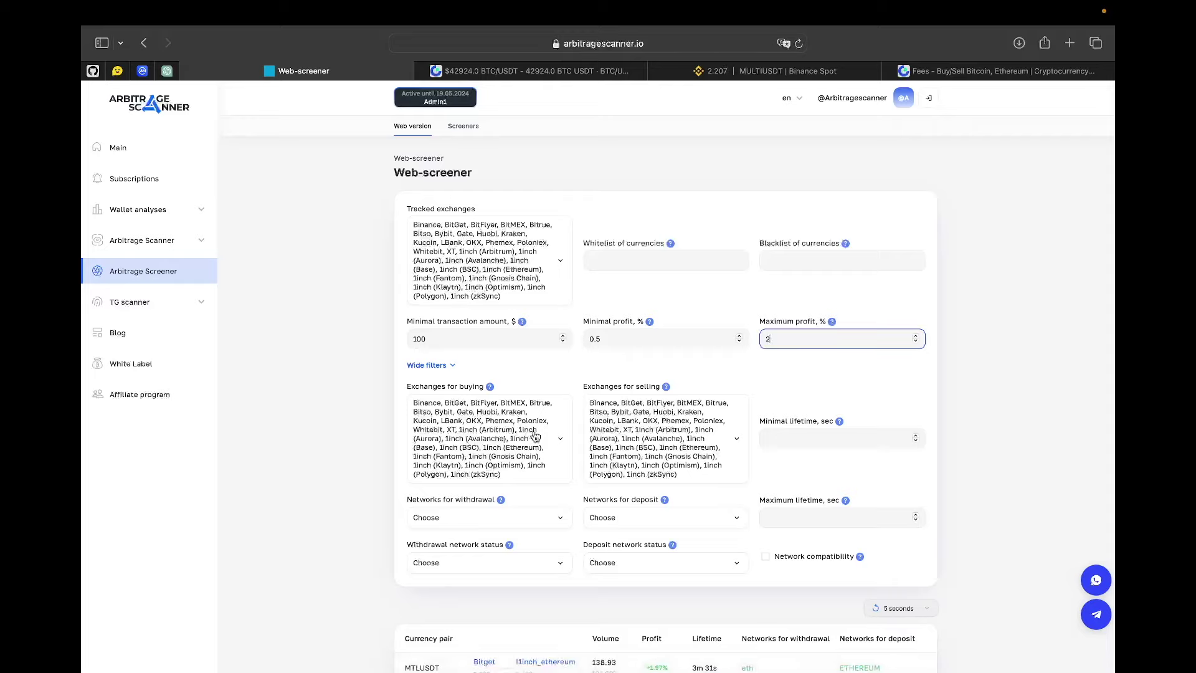
left_click(534, 435)
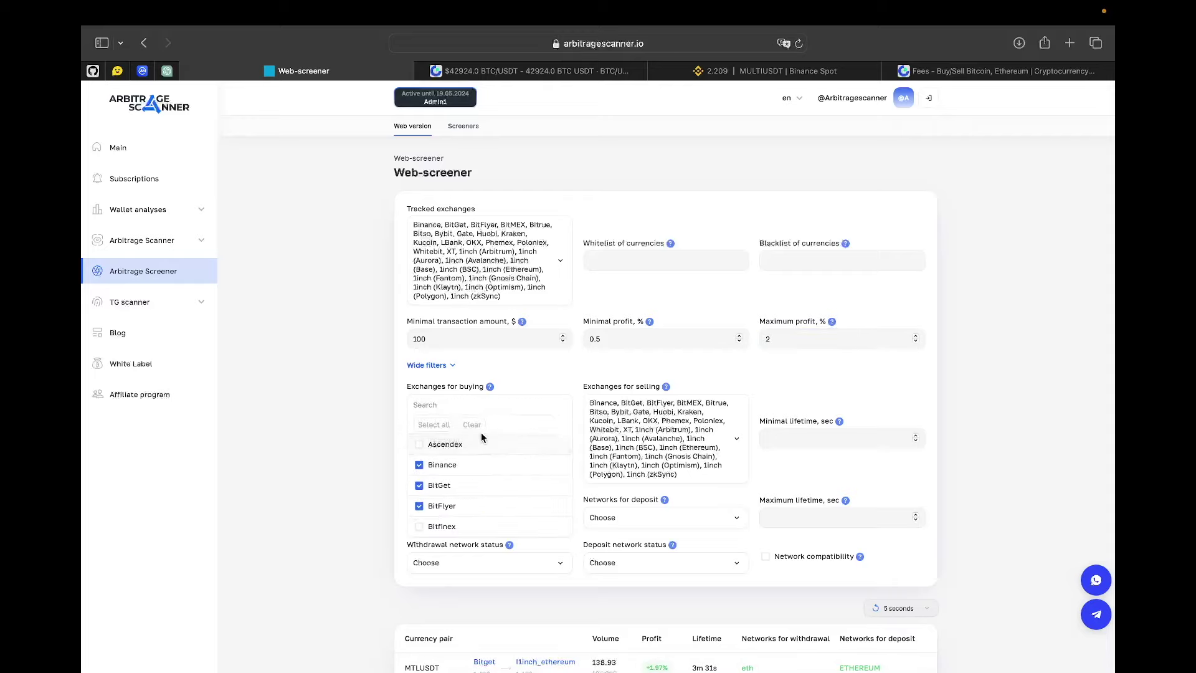
left_click(472, 424)
left_click(508, 441)
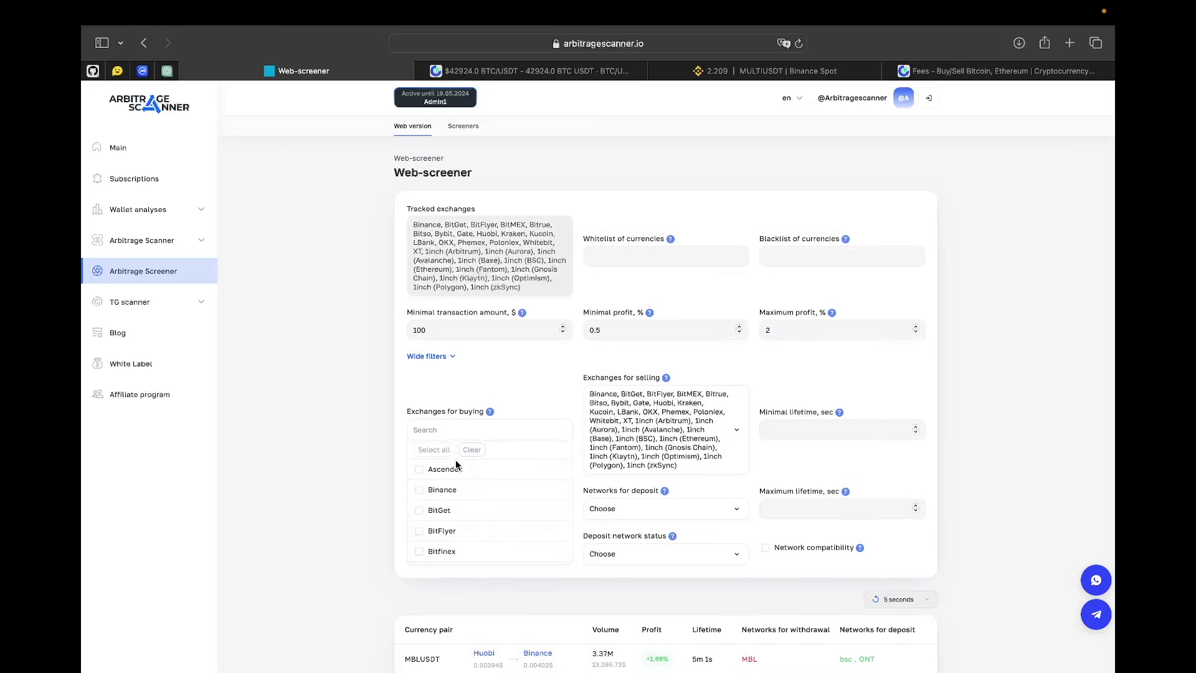
left_click(420, 490)
left_click(550, 394)
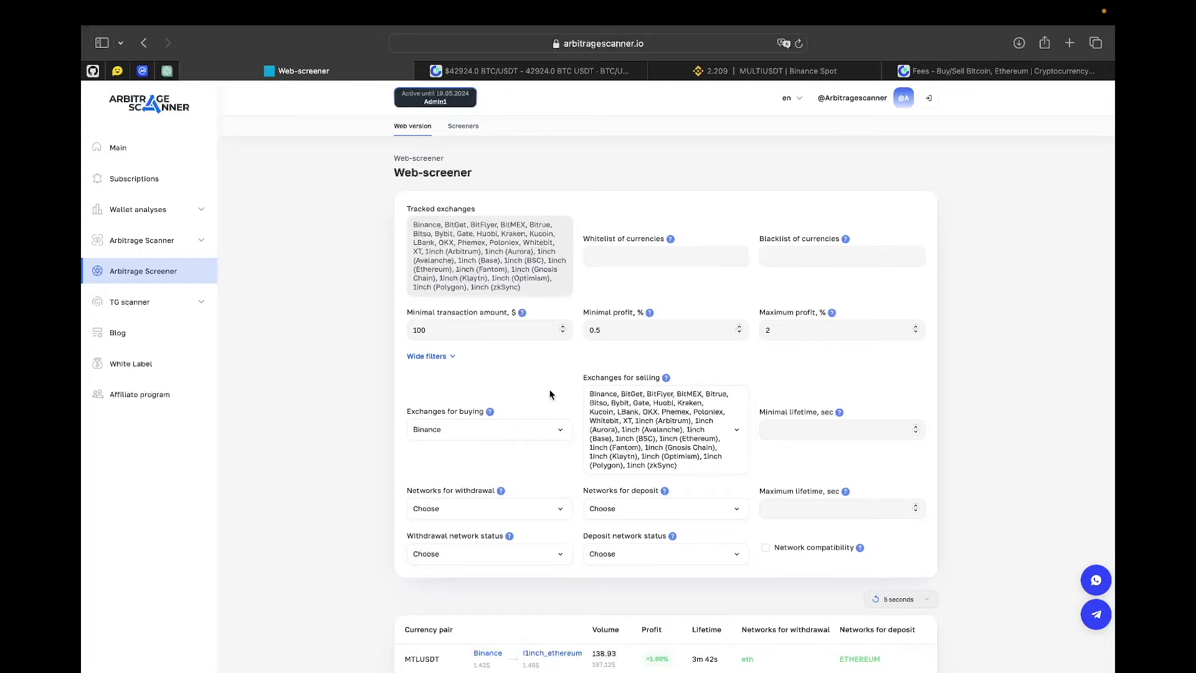
Step: Use Select all to add every exchange to Exchanges for buying
left_click(553, 430)
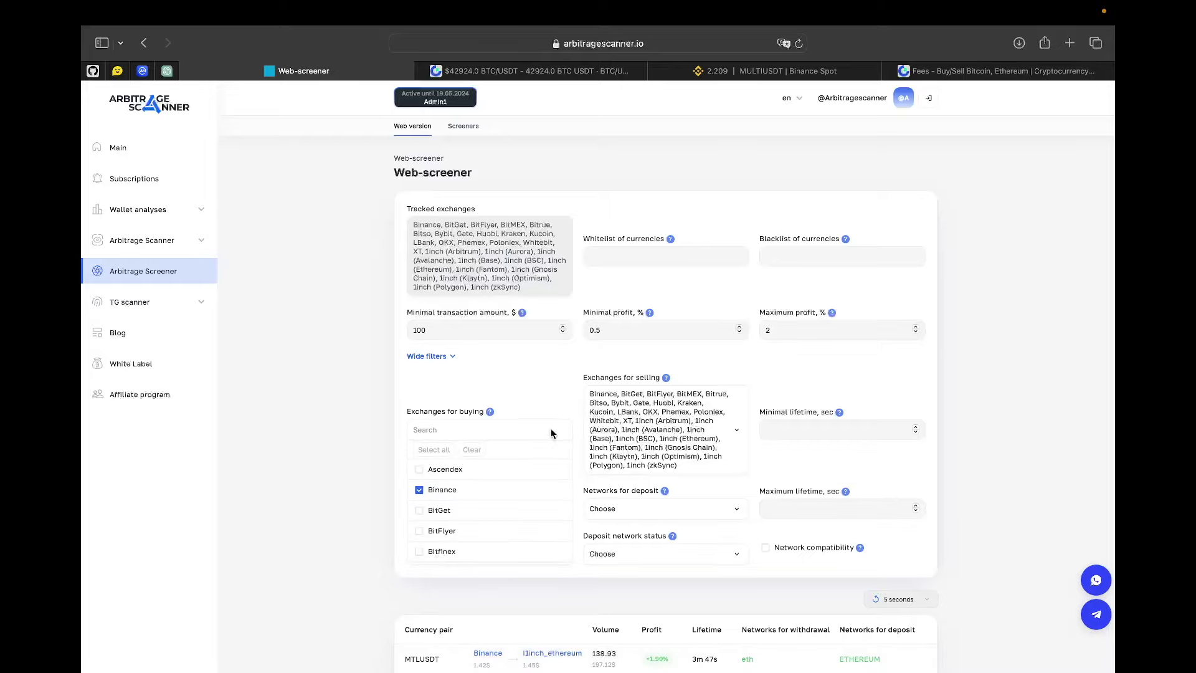
left_click(436, 451)
scroll(633, 371, "down", 3)
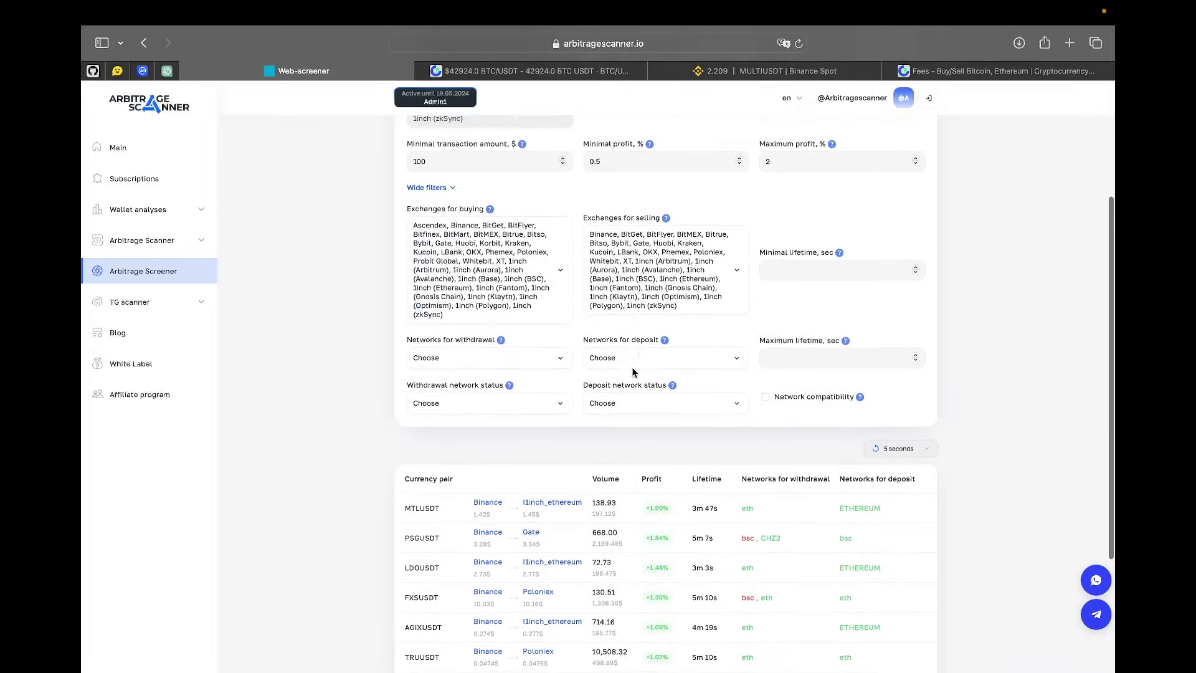
Step: Put the cursor in the Minimal lifetime field
scroll(632, 372, "down", 1)
scroll(734, 331, "up", 2)
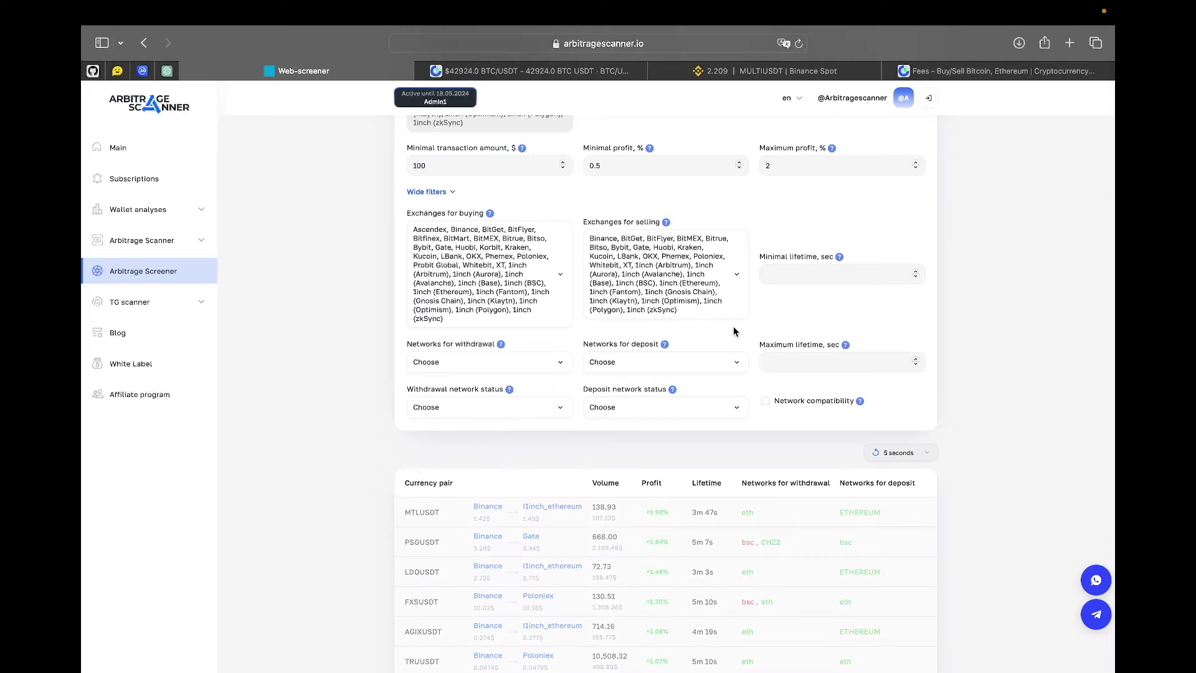
left_click(829, 275)
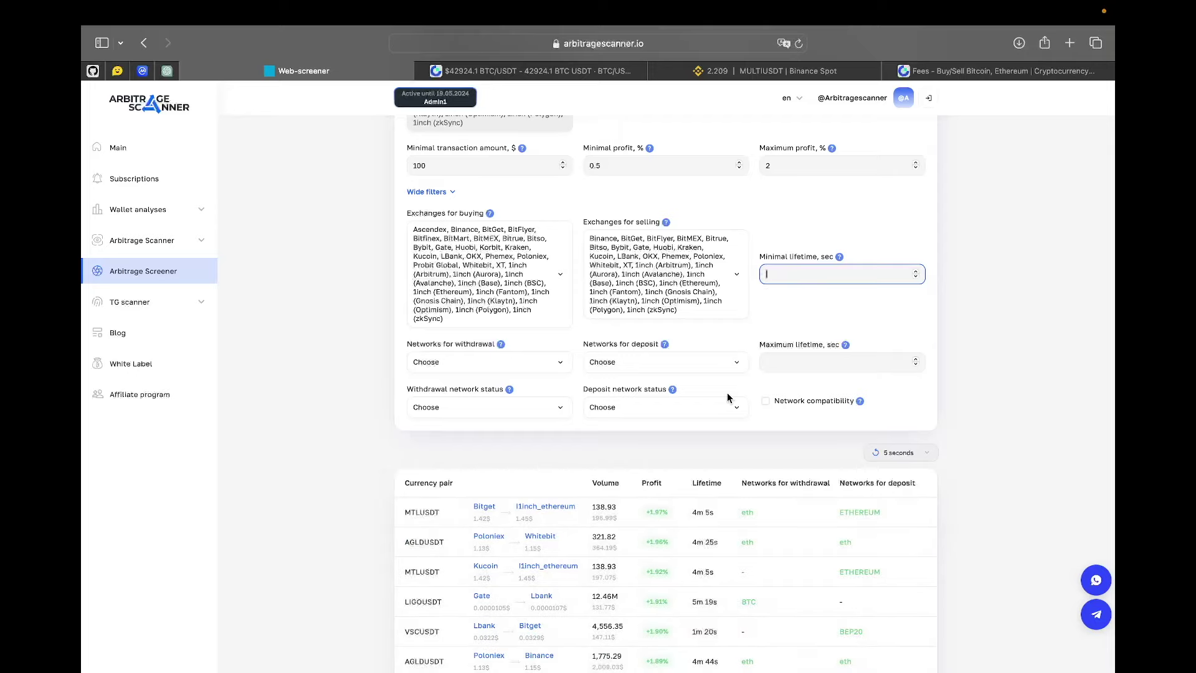
Step: Set the results refresh dropdown above the table to 'Do not update'
scroll(727, 393, "down", 3)
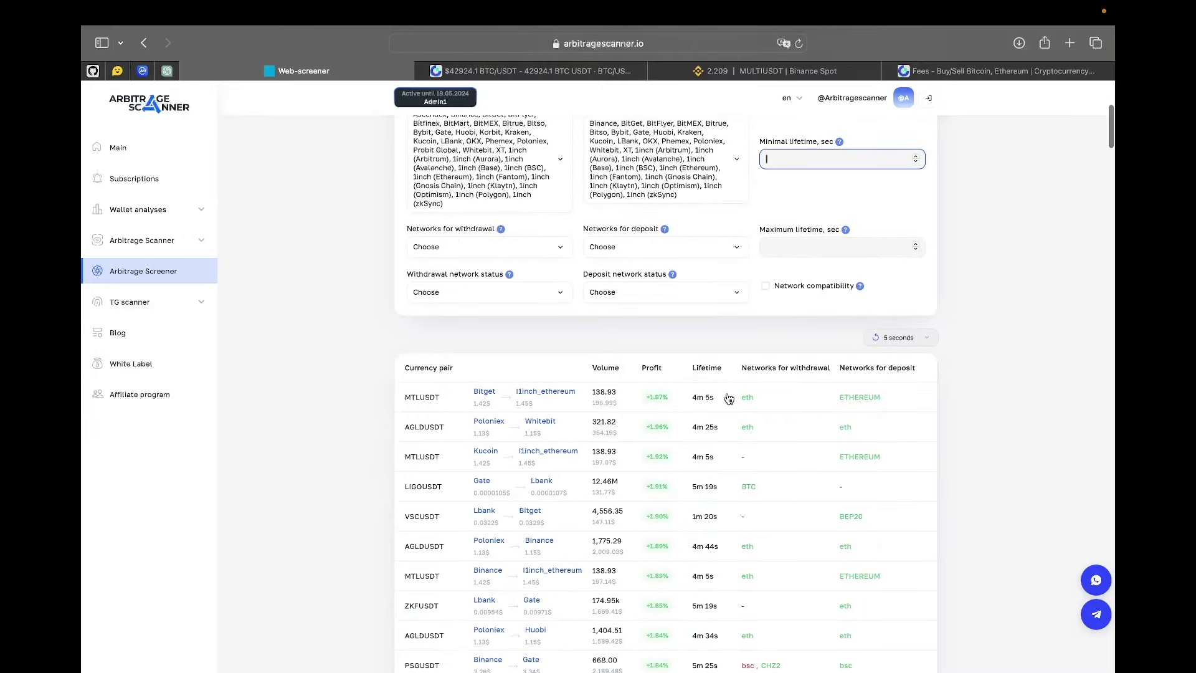
scroll(665, 404, "up", 5)
scroll(665, 403, "down", 1)
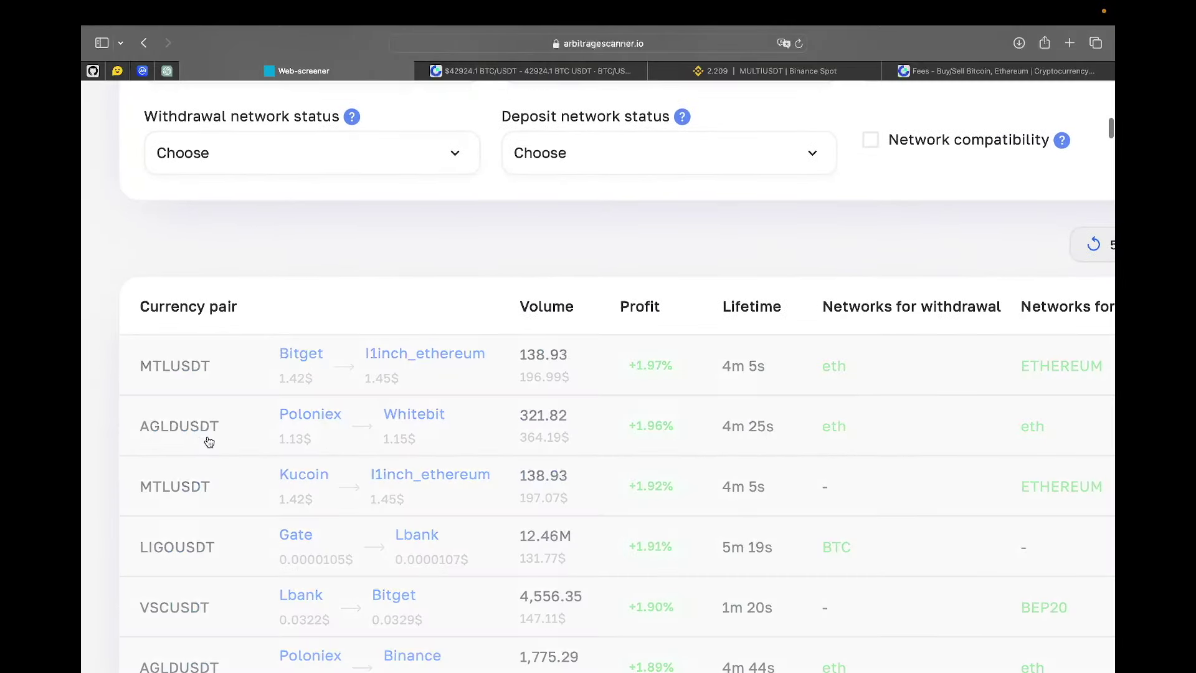
scroll(744, 335, "right", 5)
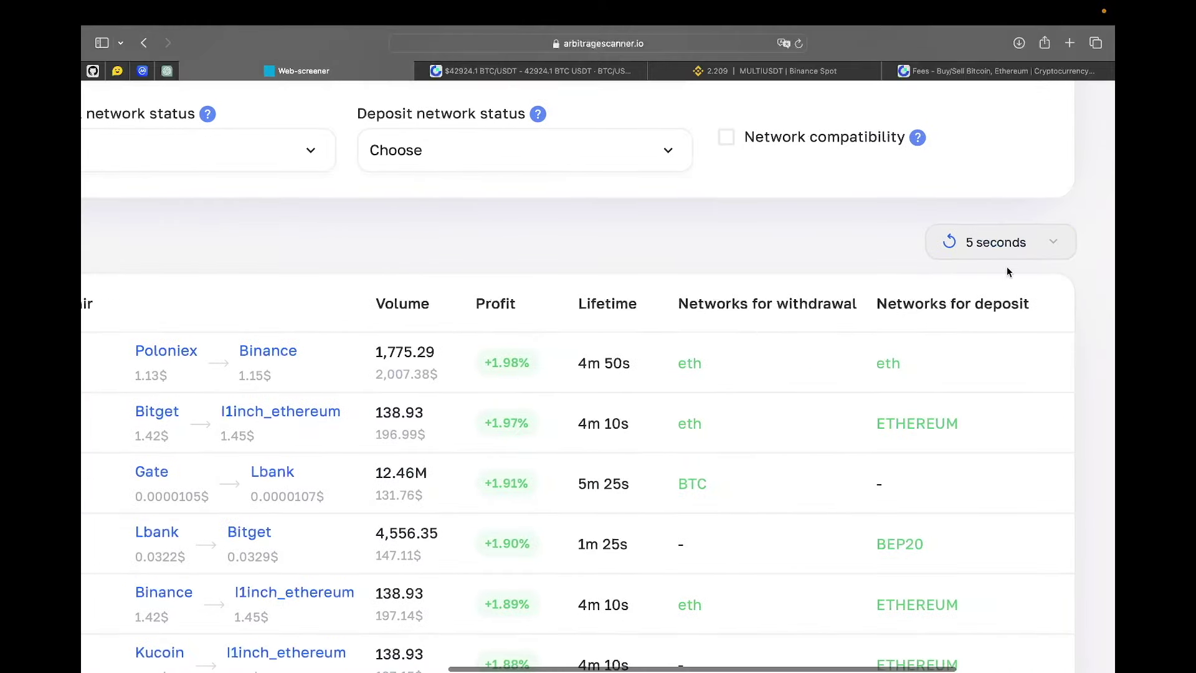
left_click(997, 243)
left_click(975, 301)
scroll(668, 297, "left", 2)
scroll(668, 296, "down", 5)
scroll(587, 341, "up", 1)
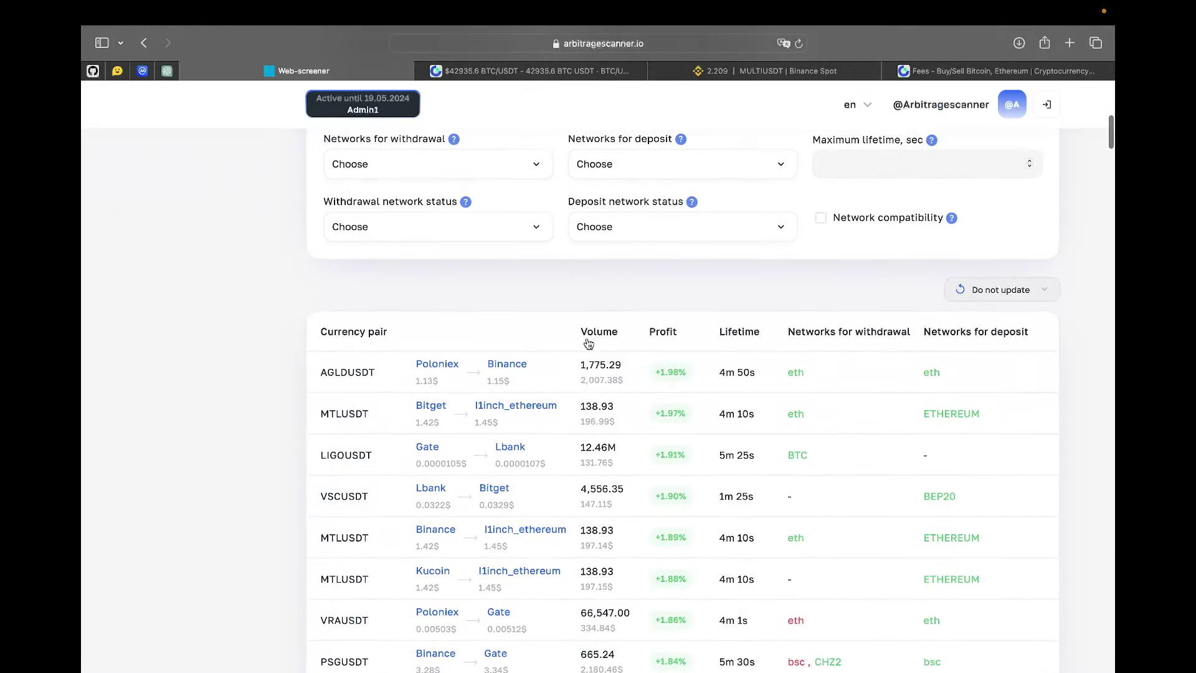
scroll(587, 341, "right", 2)
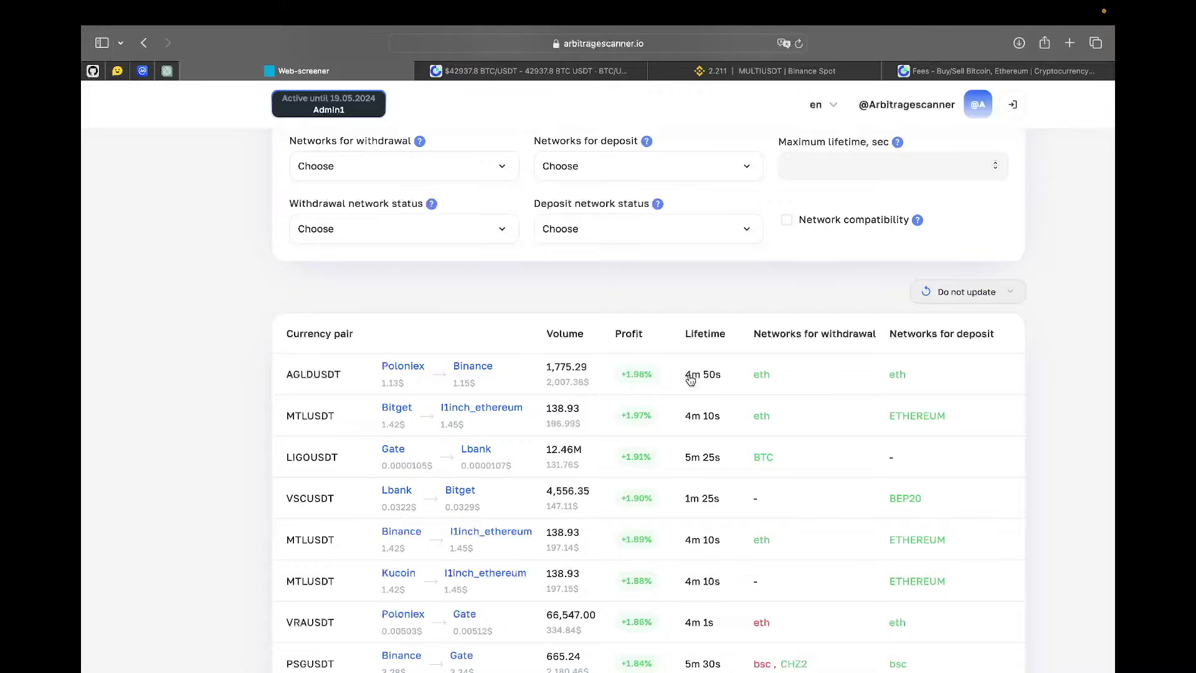
Step: Zoom the page out and enter 360 as Maximum lifetime, sec
key("super+minus")
scroll(945, 262, "up", 3)
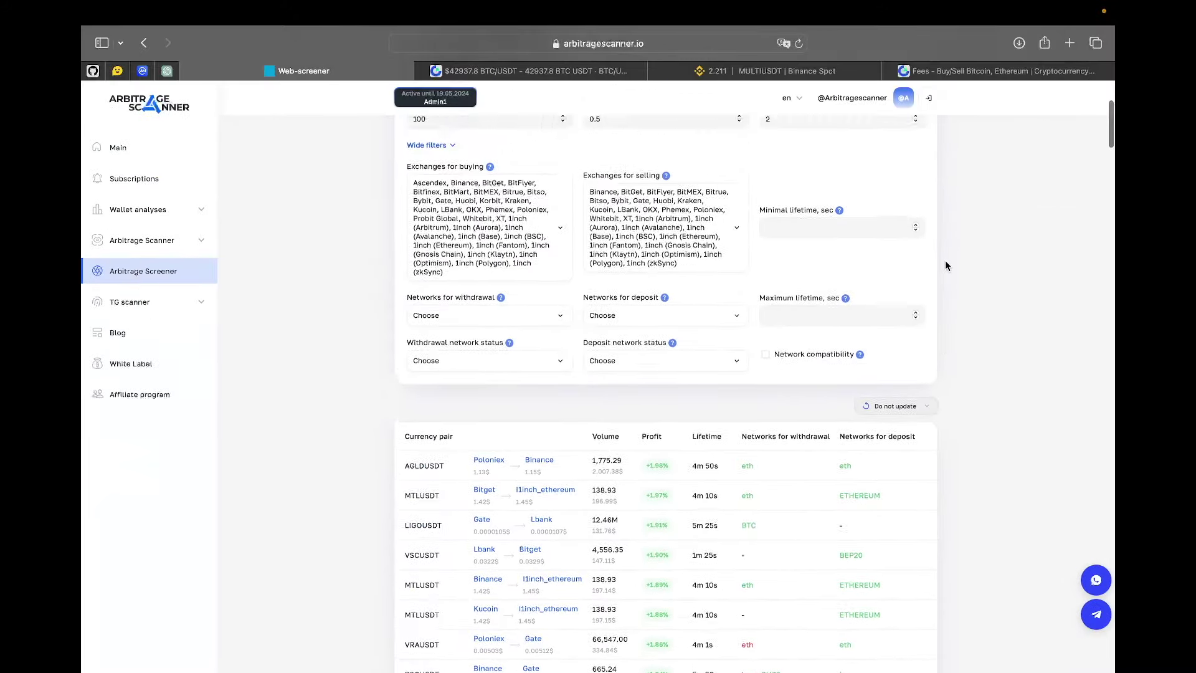
left_click(792, 320)
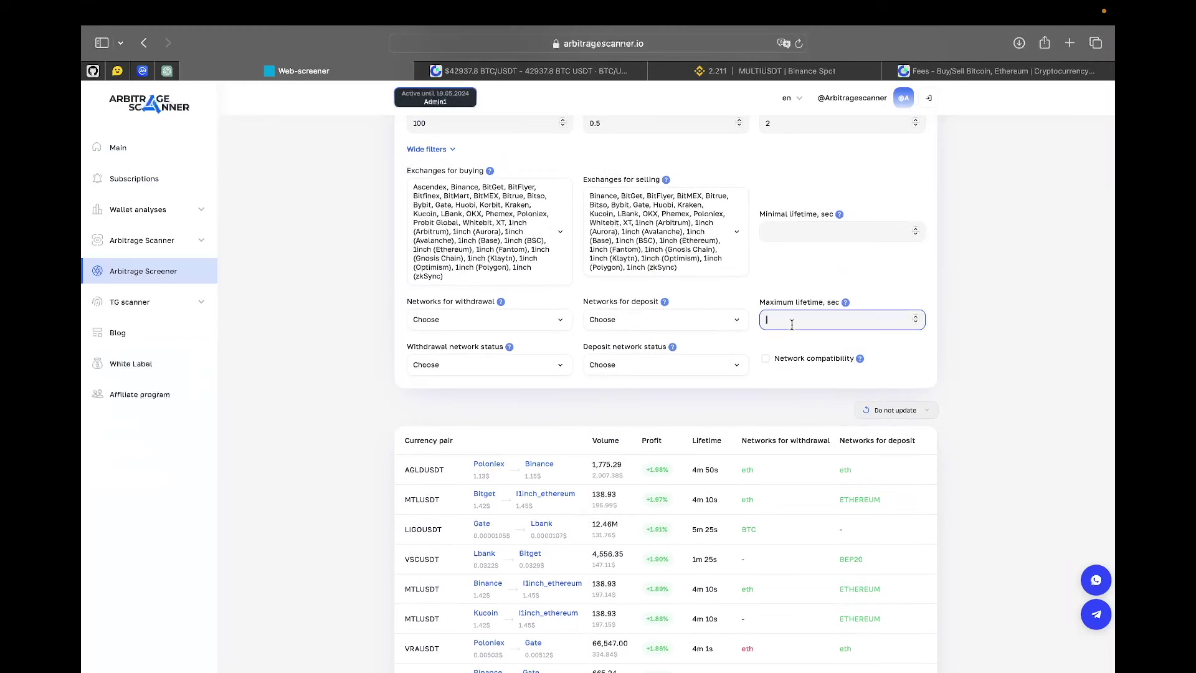
type("360")
Step: Set the results refresh interval to '5 seconds'
left_click(910, 411)
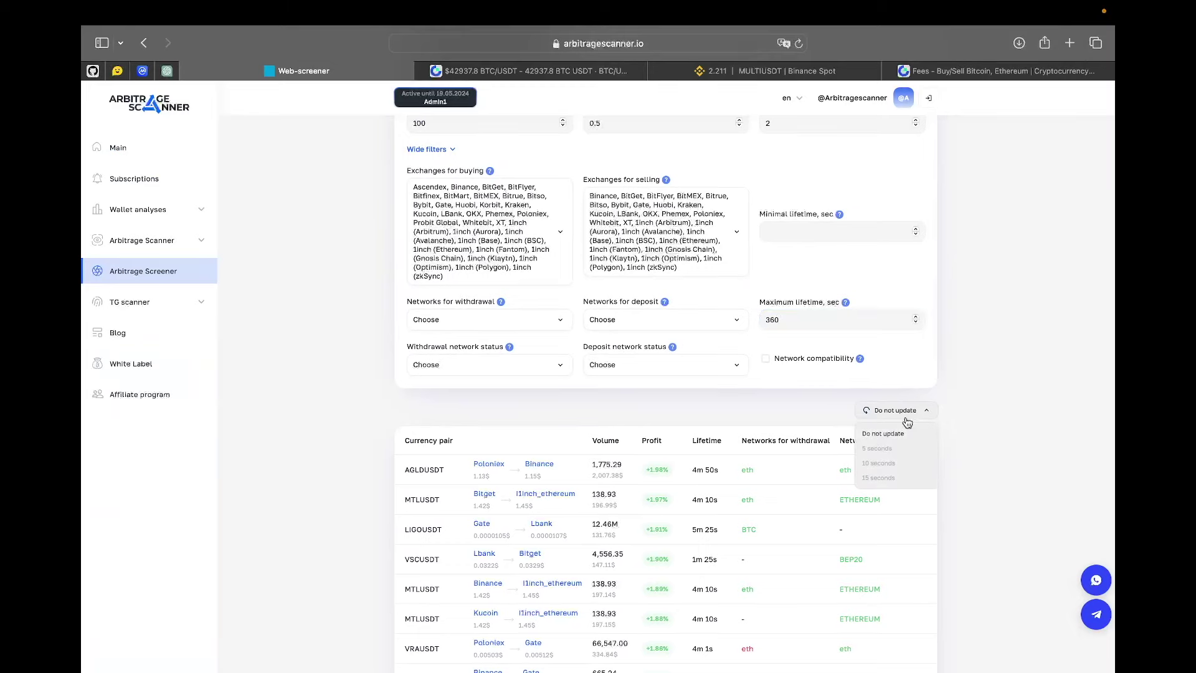
left_click(883, 449)
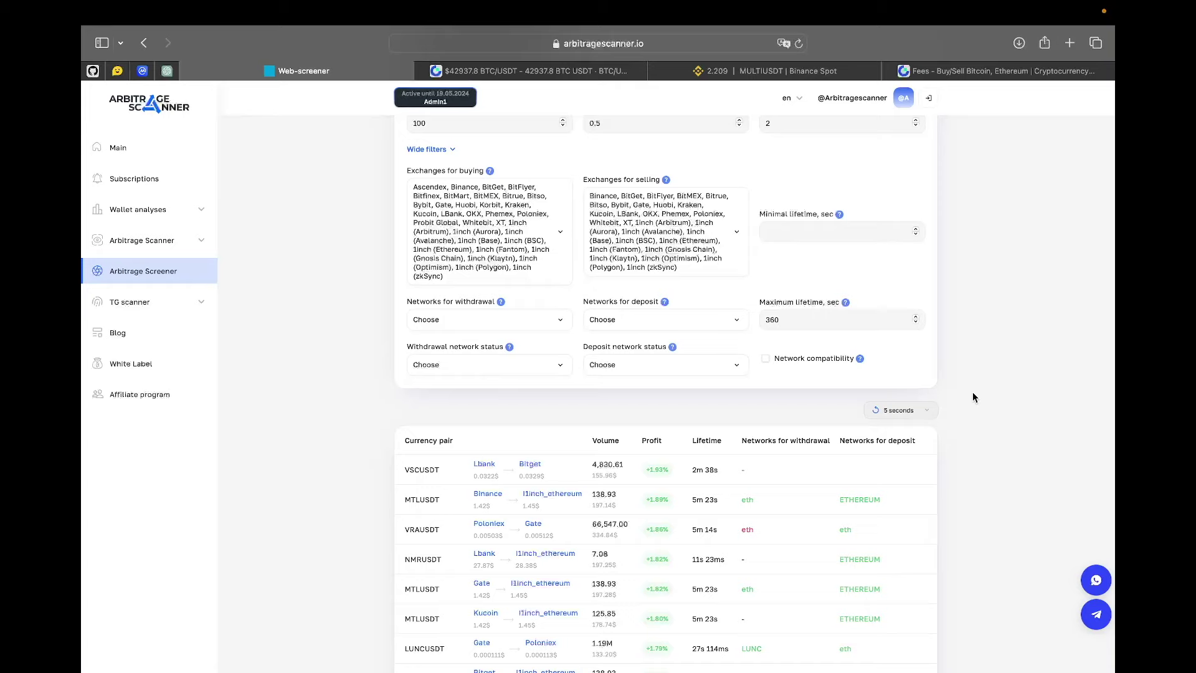
scroll(805, 502, "down", 2)
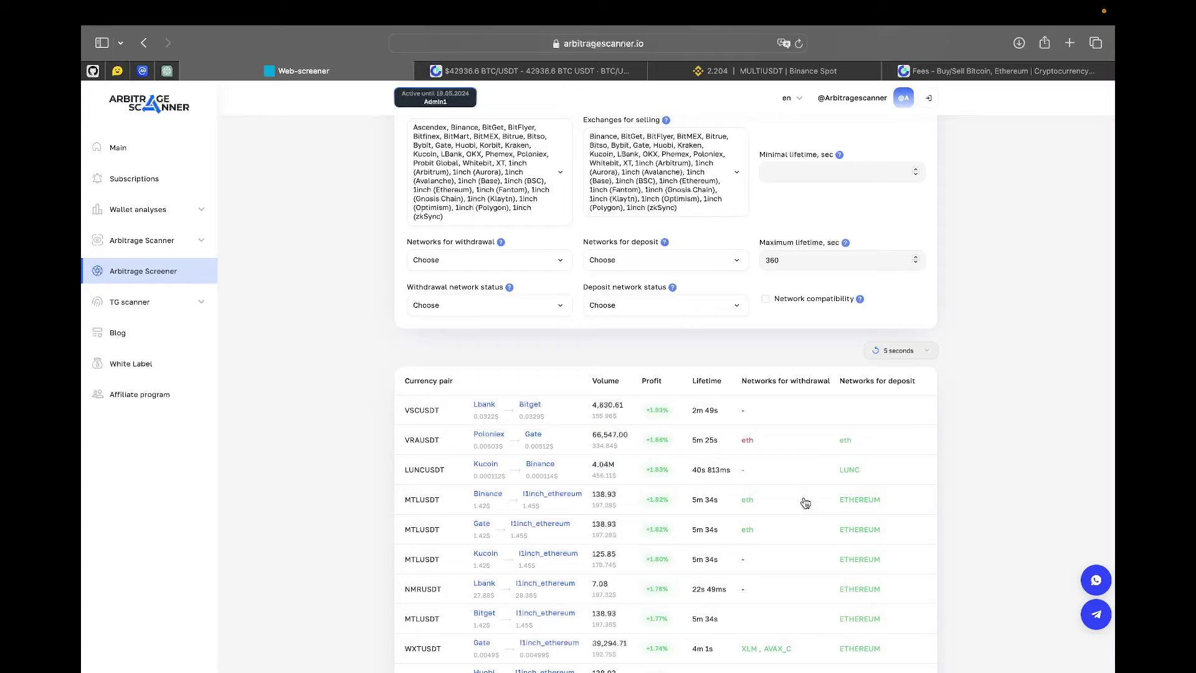
scroll(805, 503, "down", 2)
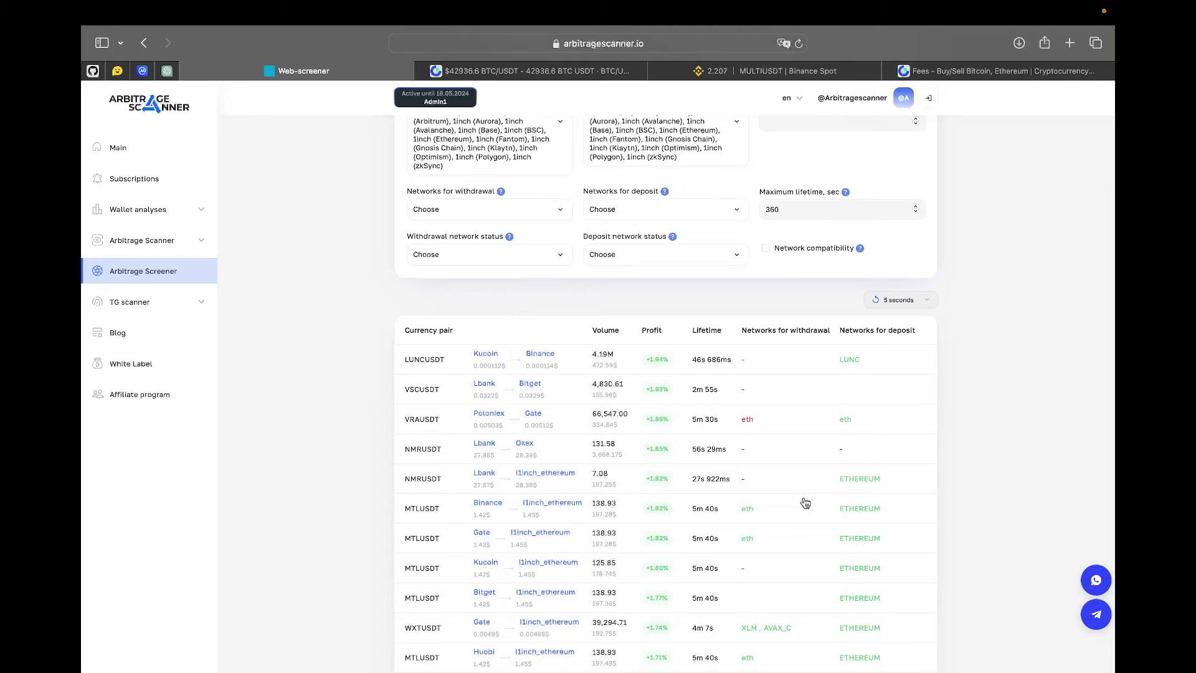
left_click(540, 205)
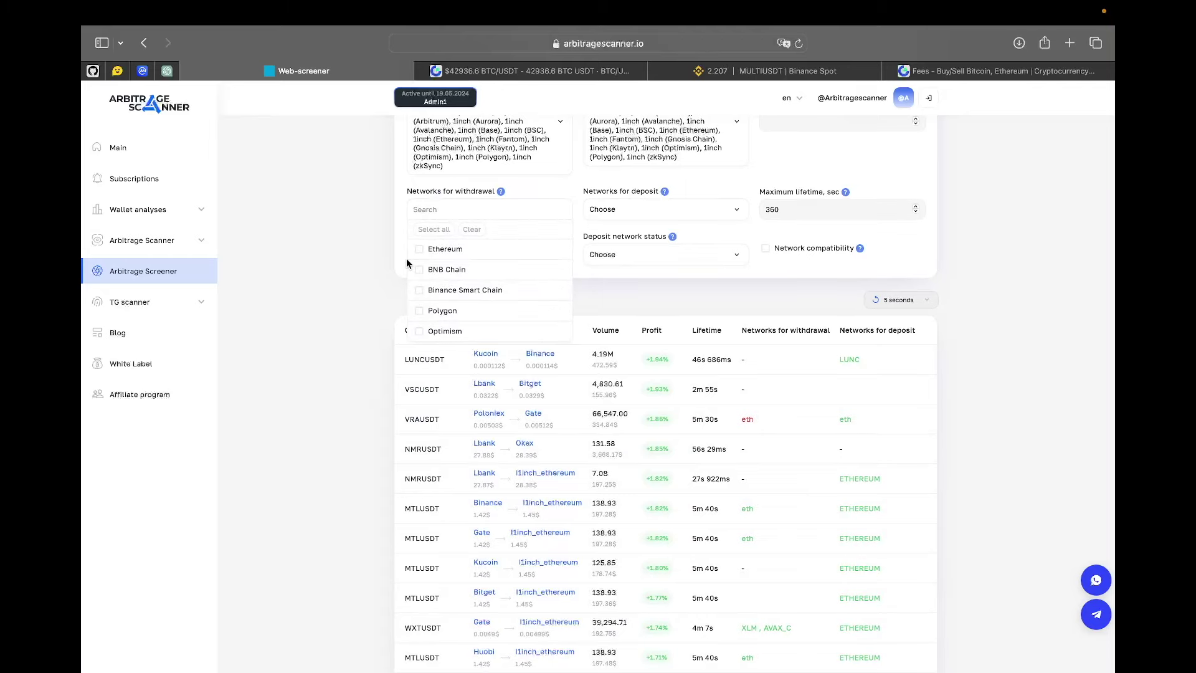
scroll(467, 271, "down", 3)
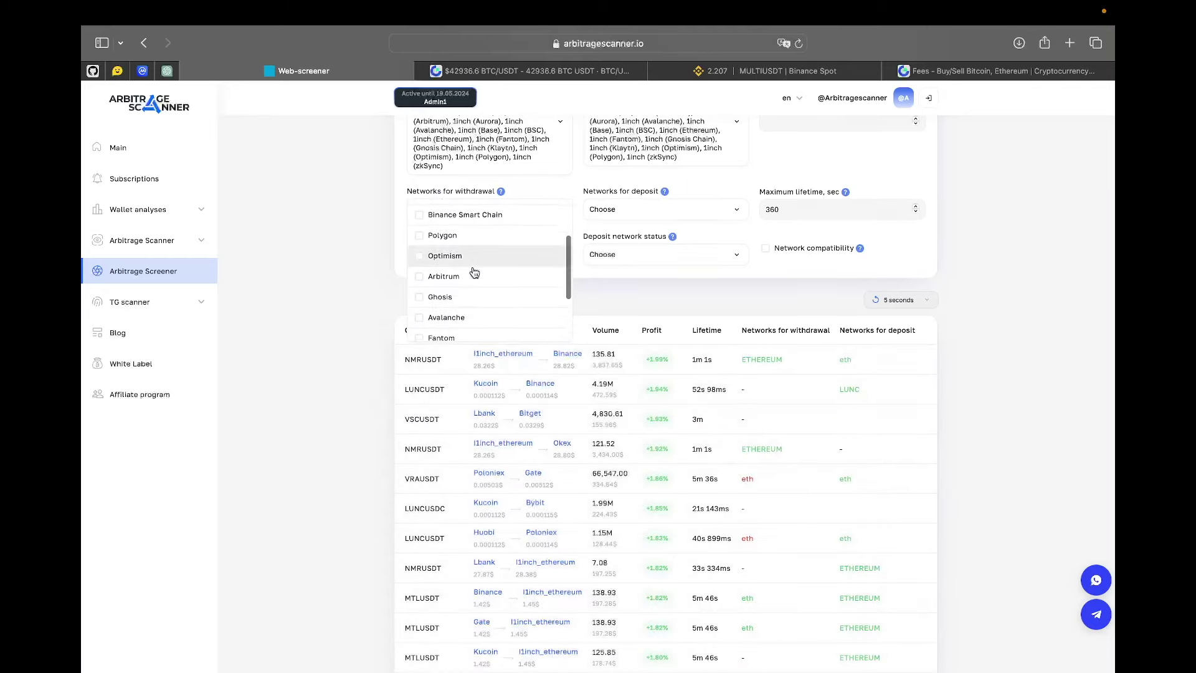
scroll(474, 272, "down", 3)
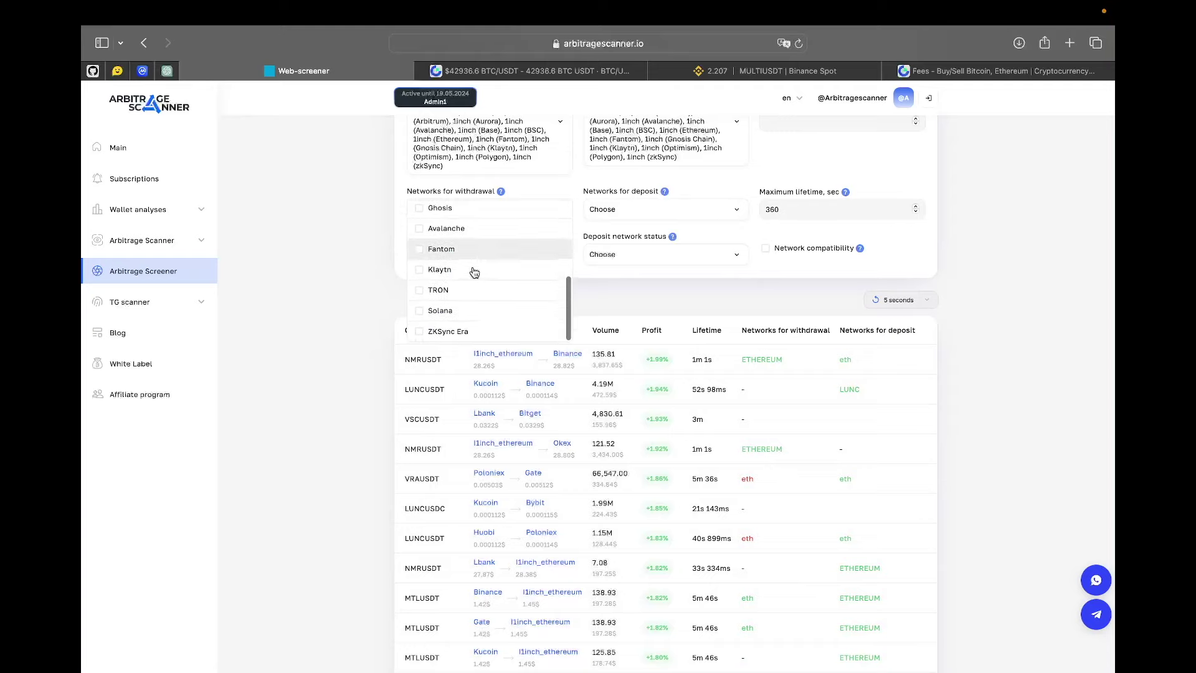
scroll(474, 272, "up", 6)
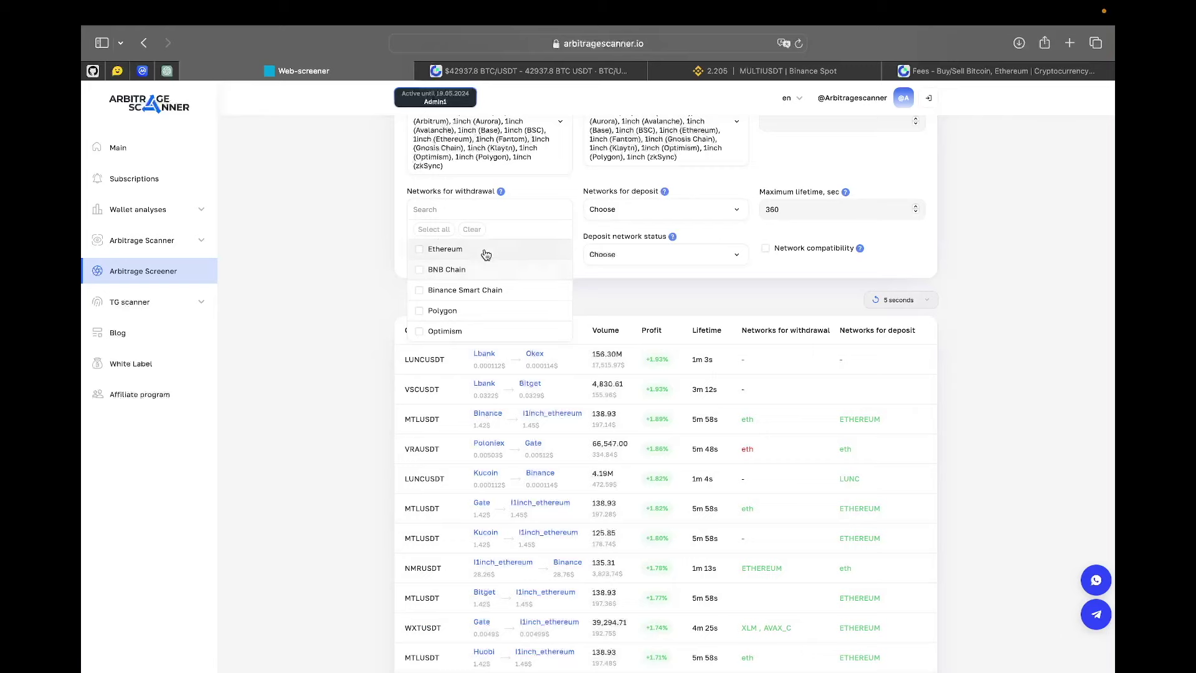
left_click(433, 229)
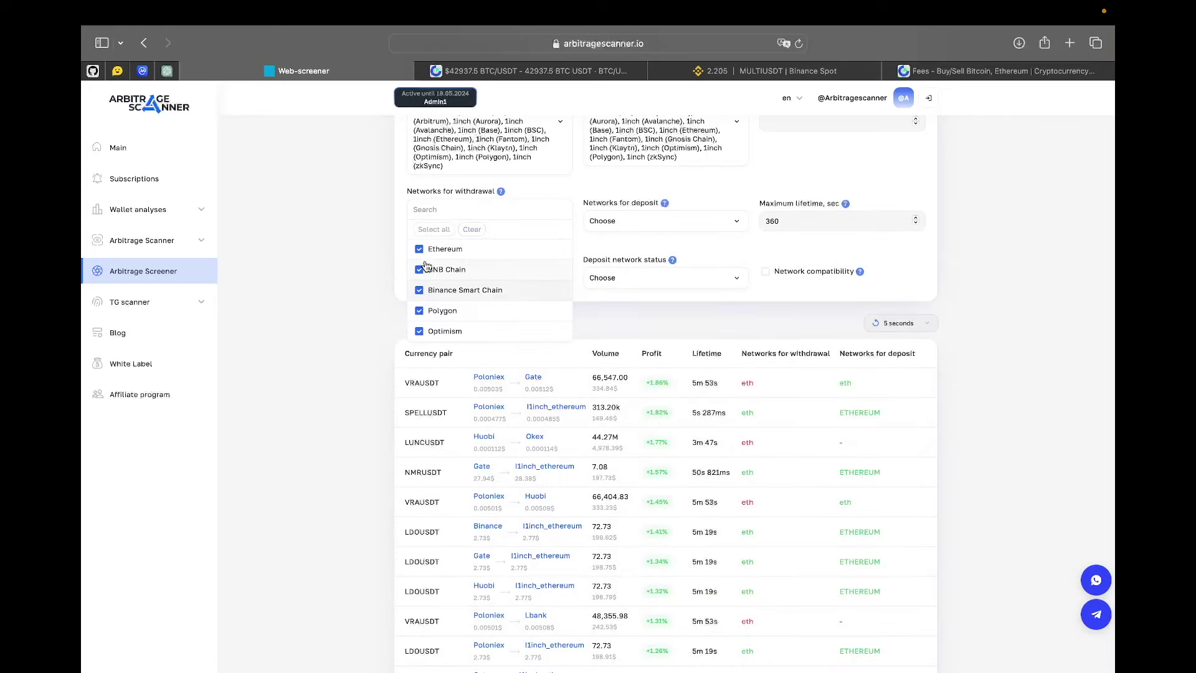
left_click(461, 249)
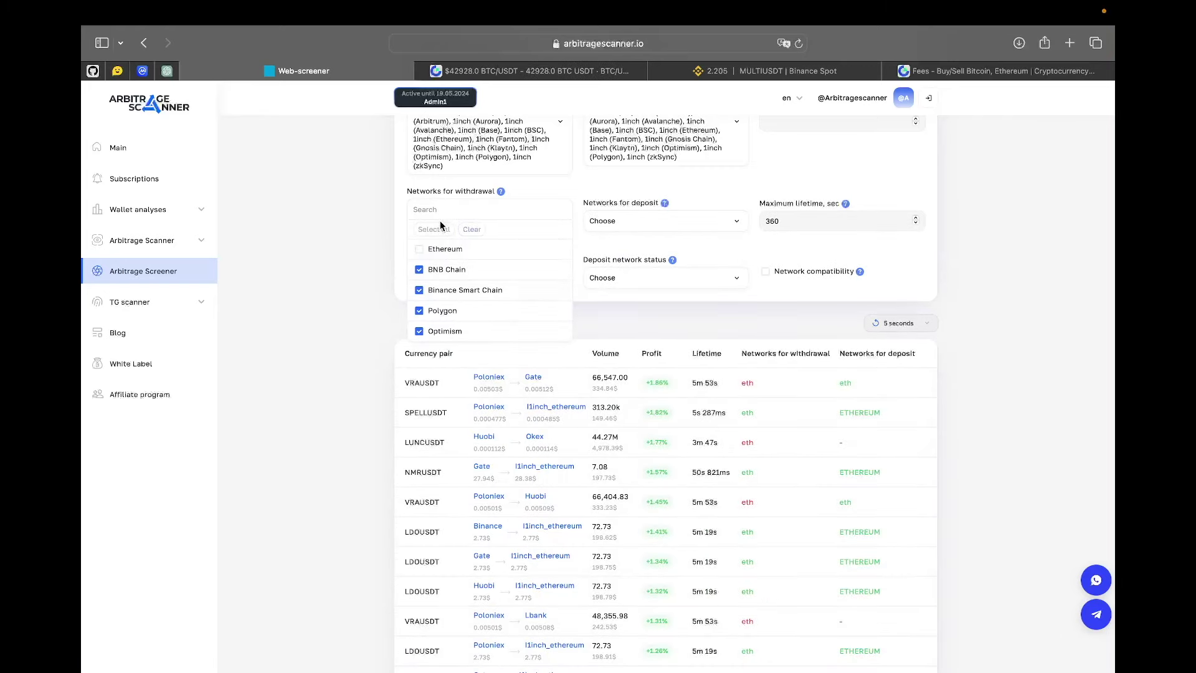
left_click(473, 230)
scroll(801, 296, "up", 2)
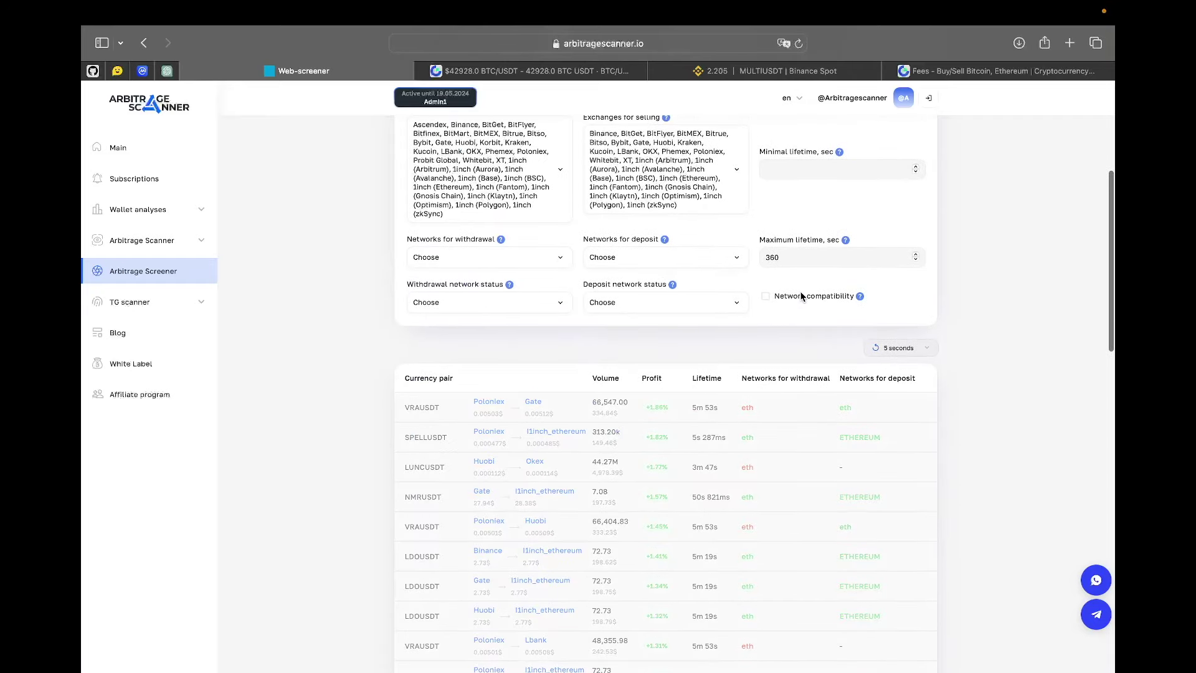
left_click(659, 258)
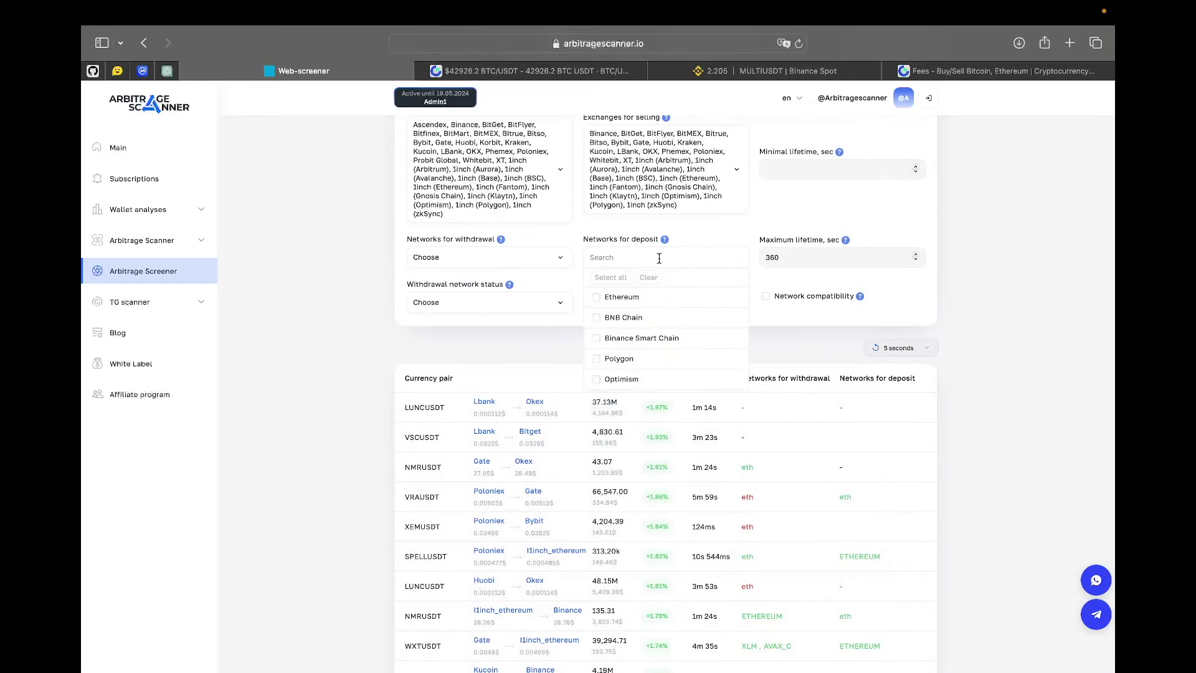
left_click(804, 375)
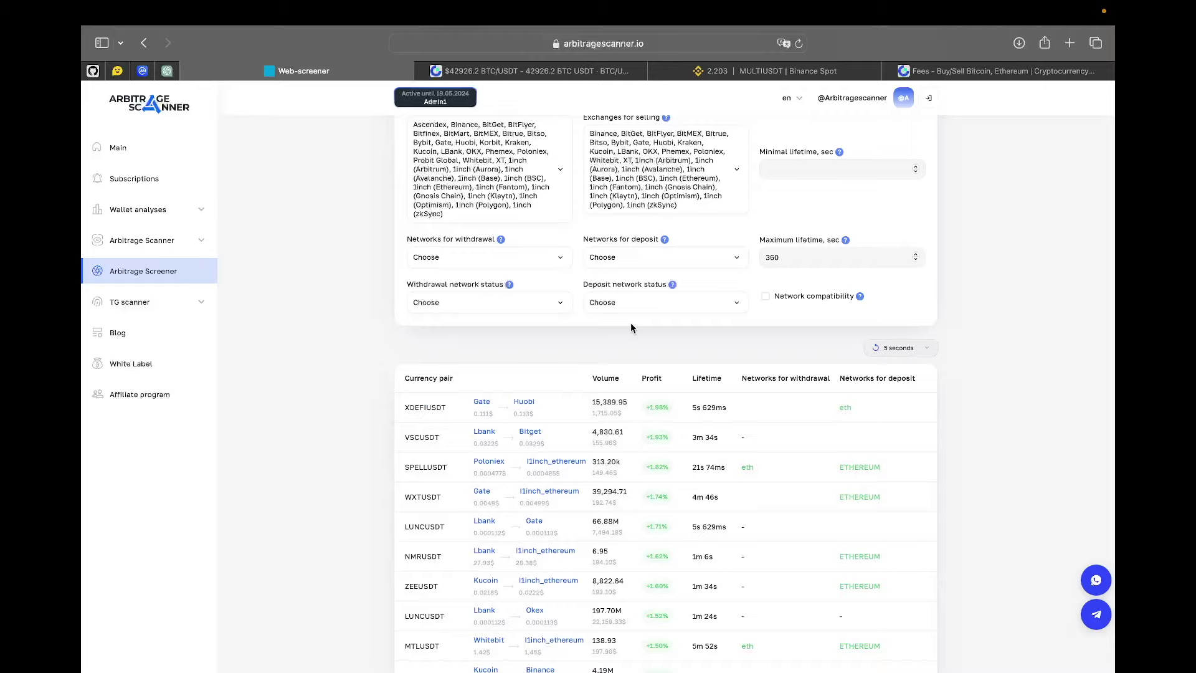
scroll(783, 403, "down", 10)
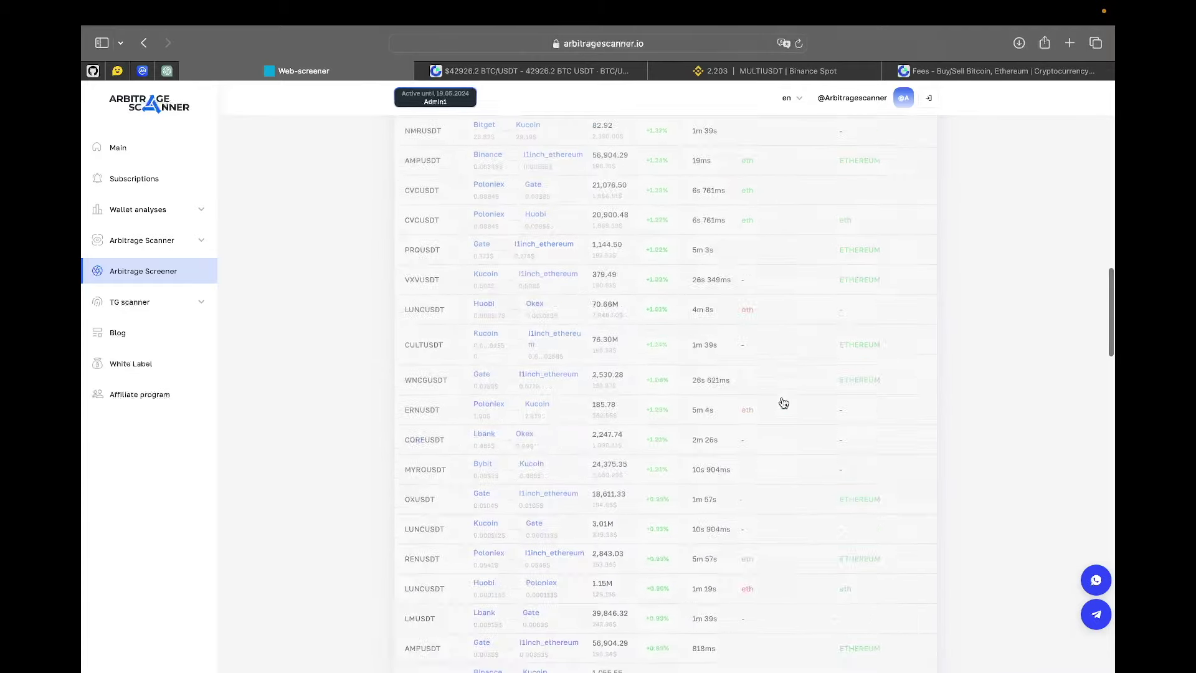
scroll(783, 403, "down", 3)
mouse_move(748, 369)
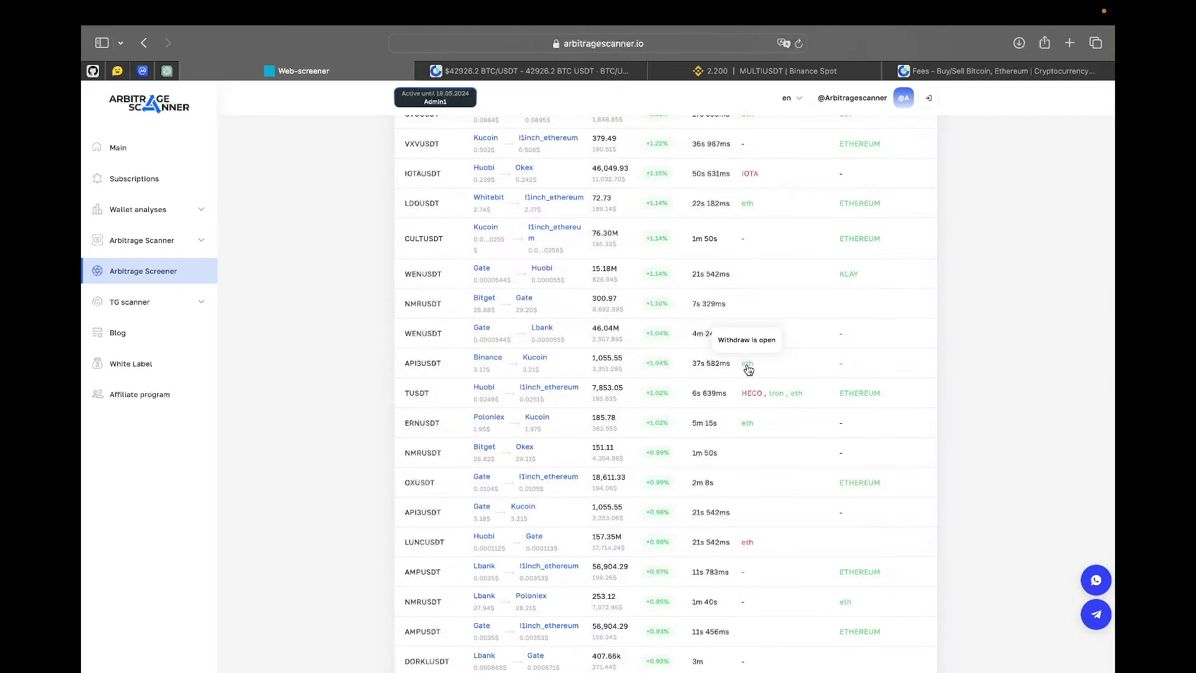
scroll(748, 370, "up", 15)
scroll(748, 370, "down", 4)
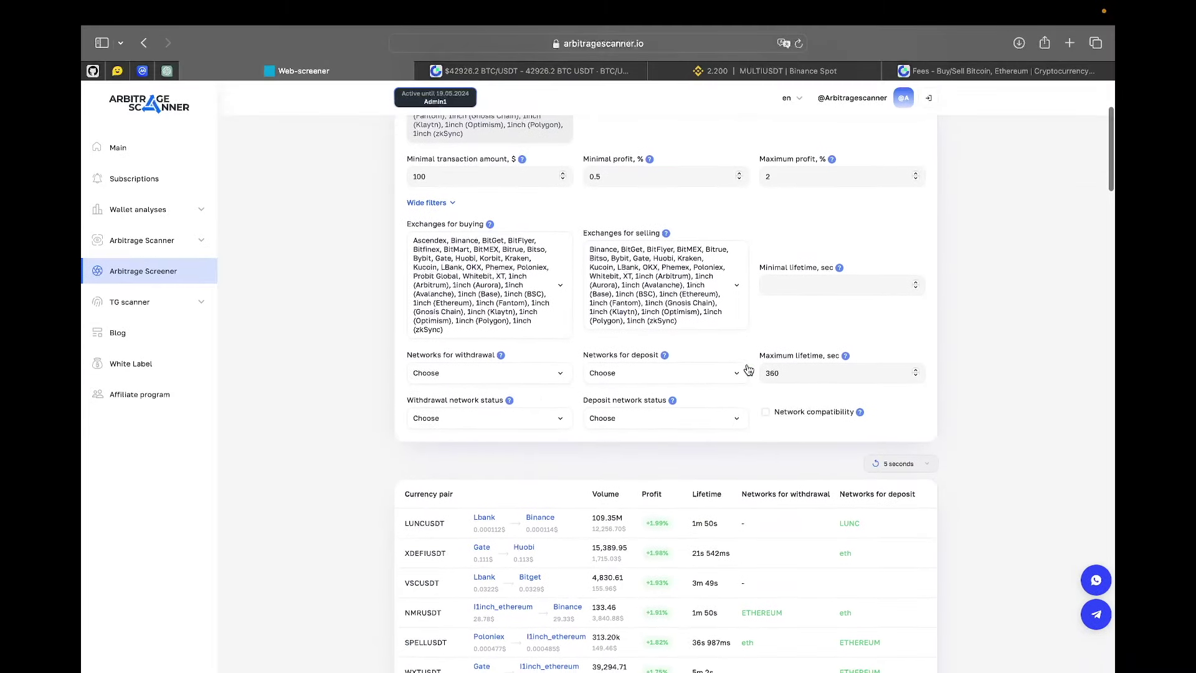
Step: Set 'Withdraw is open' and 'Deposit is open' network statuses and tick Network compatibility
left_click(547, 416)
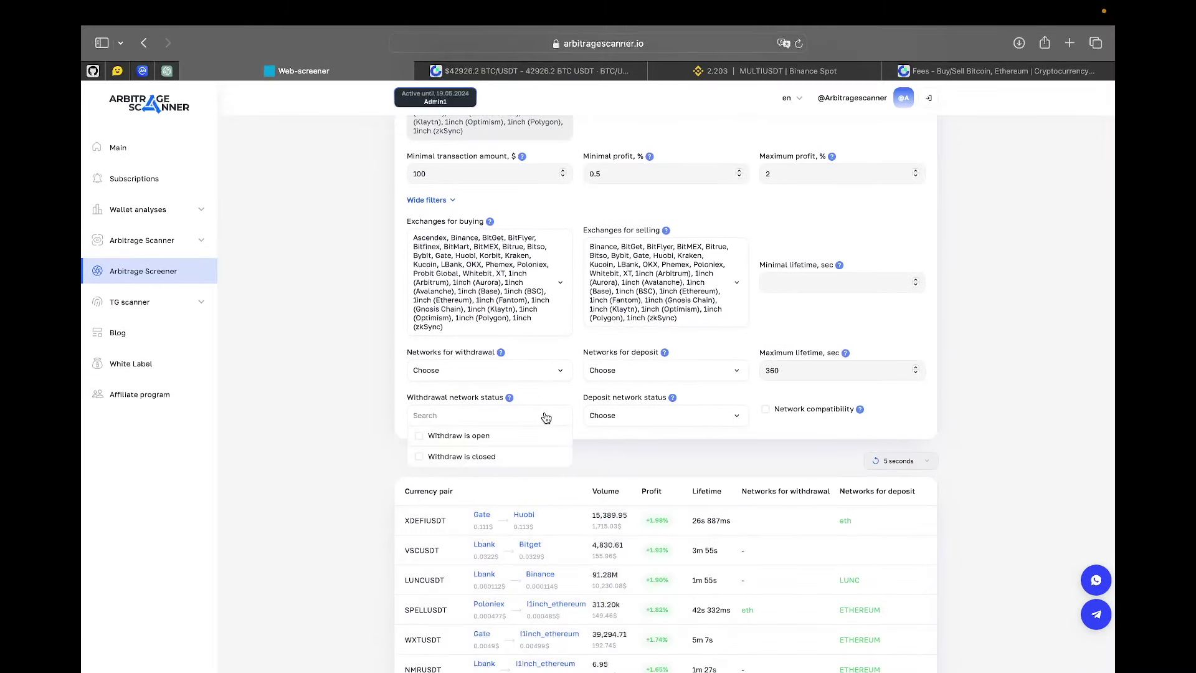
left_click(420, 437)
left_click(653, 415)
left_click(595, 436)
left_click(759, 456)
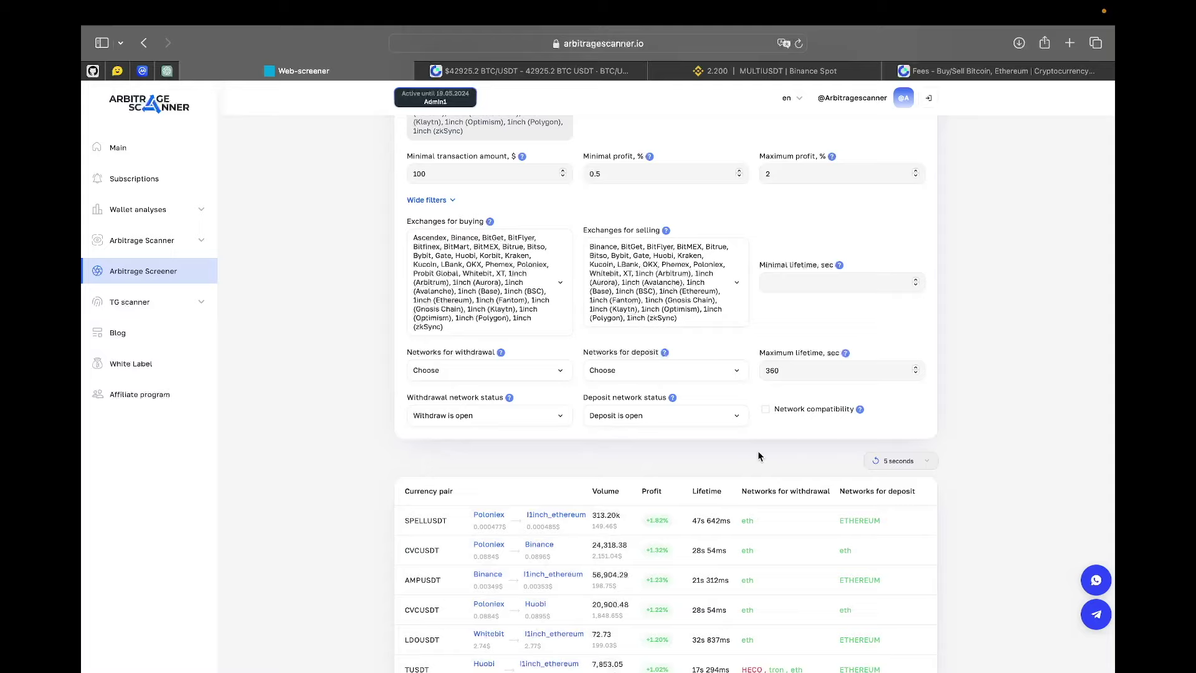
left_click(766, 411)
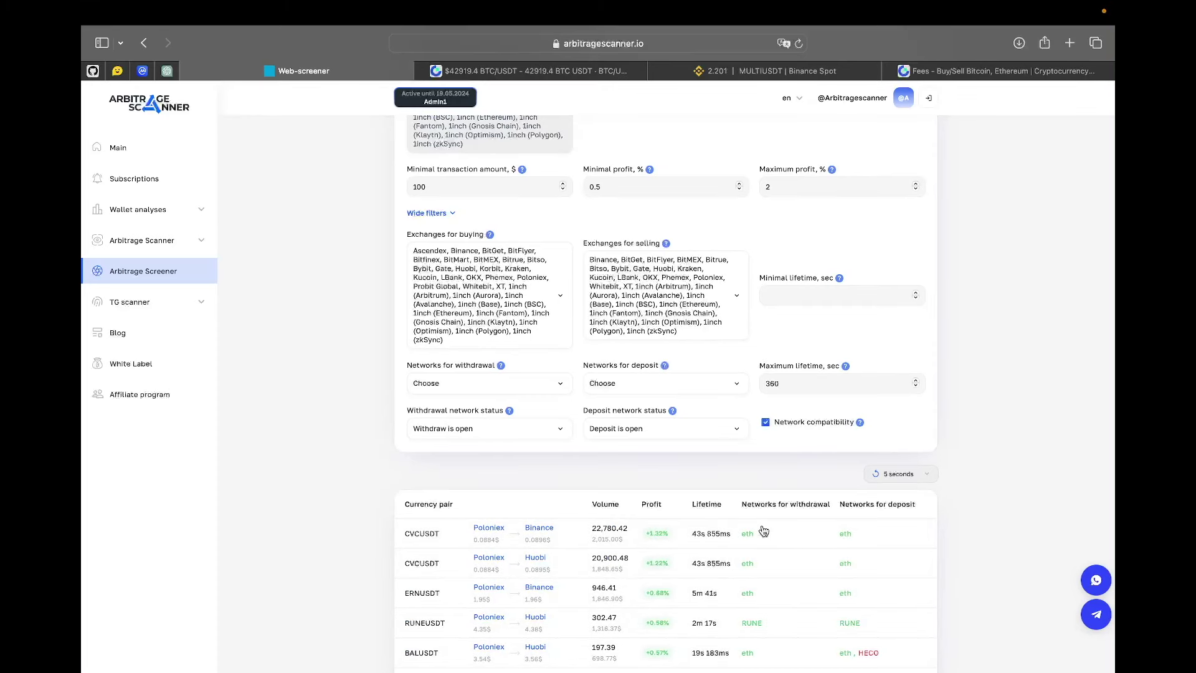
scroll(763, 530, "down", 2)
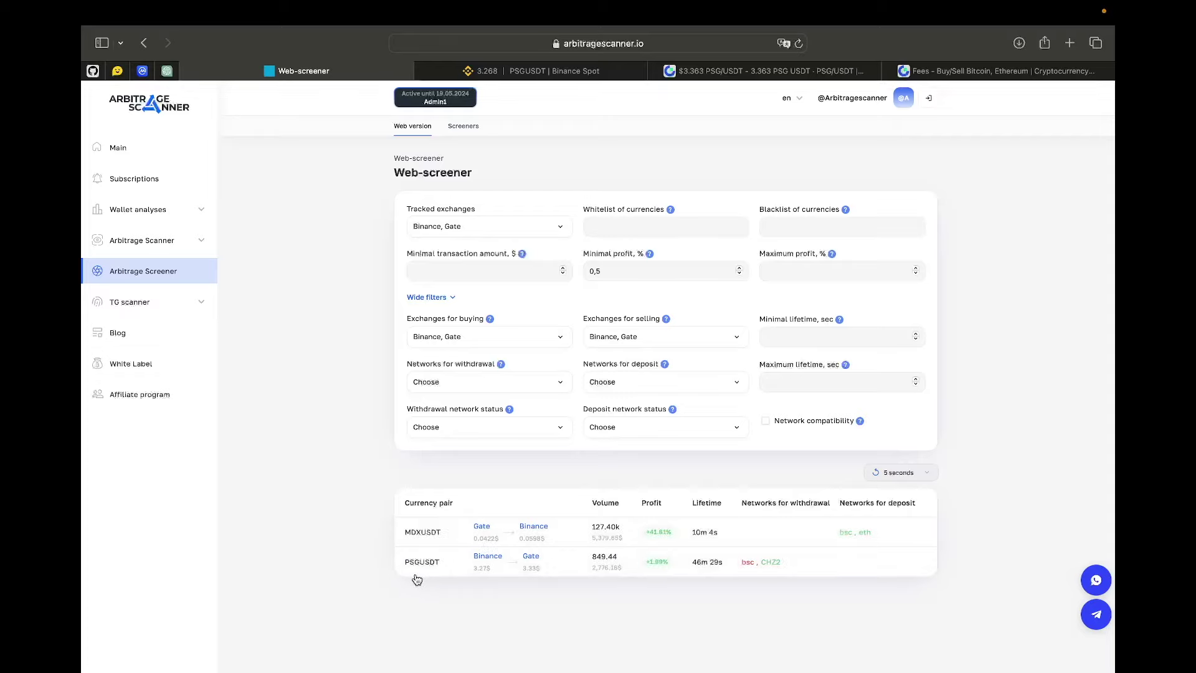
Step: Choose 'Do not update' in the refresh-interval dropdown
left_click(895, 475)
left_click(888, 500)
left_click(549, 71)
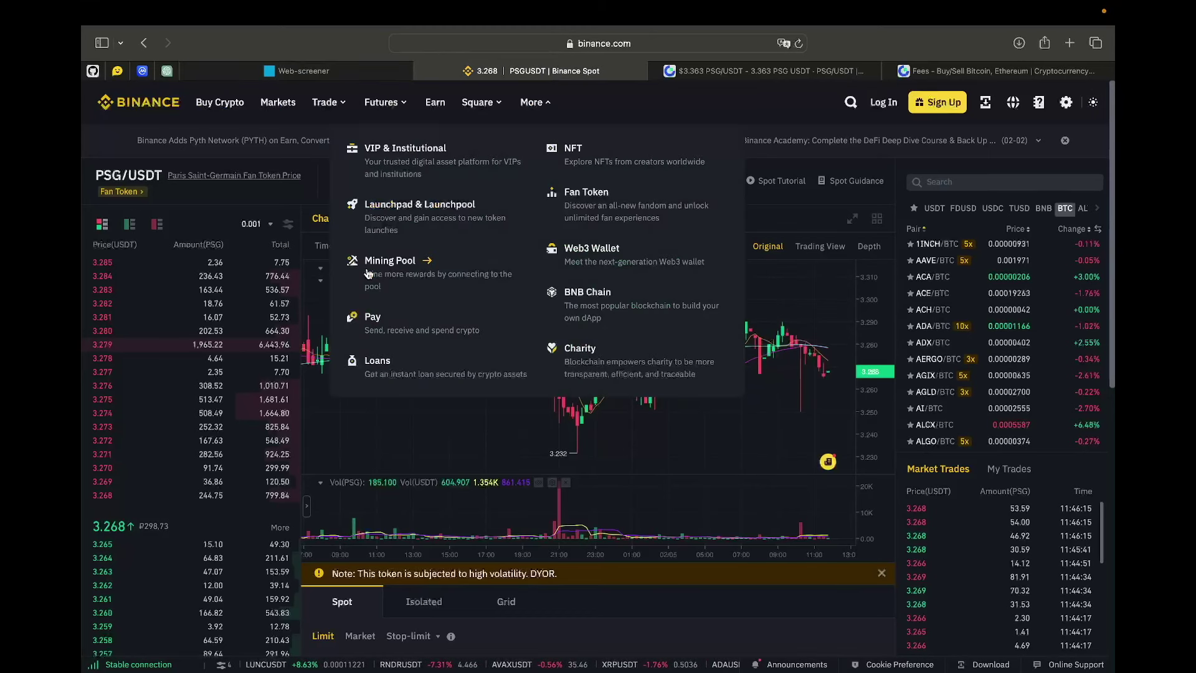
mouse_move(235, 446)
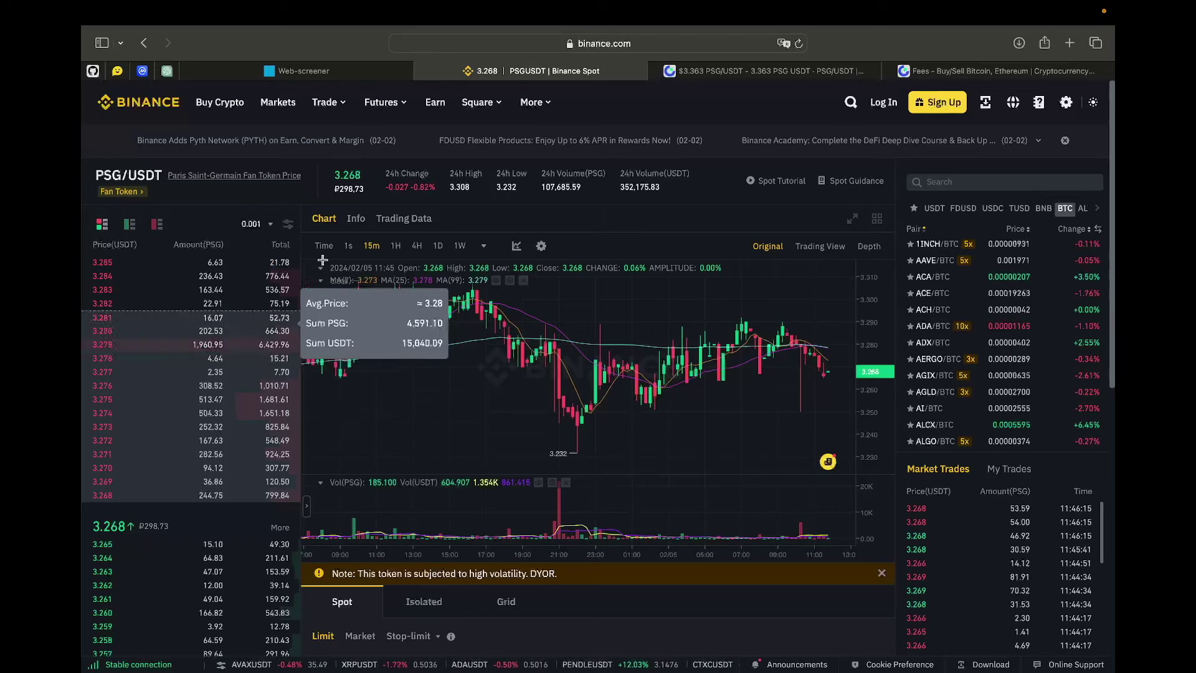
left_click(299, 71)
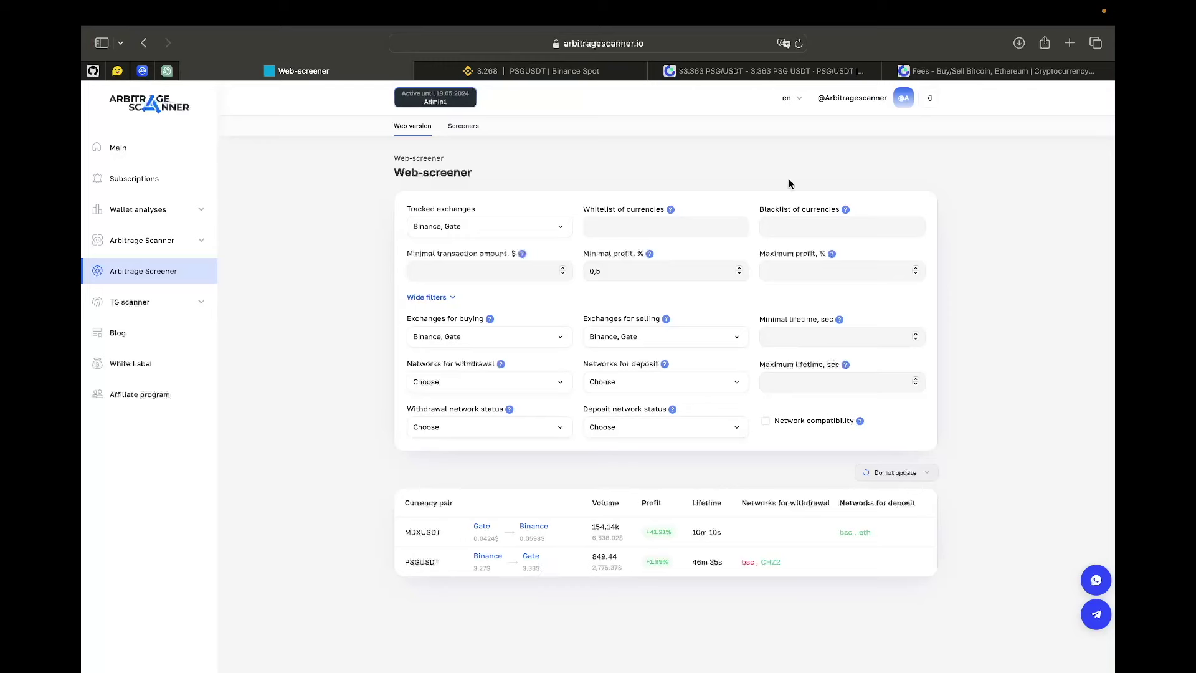
left_click(748, 71)
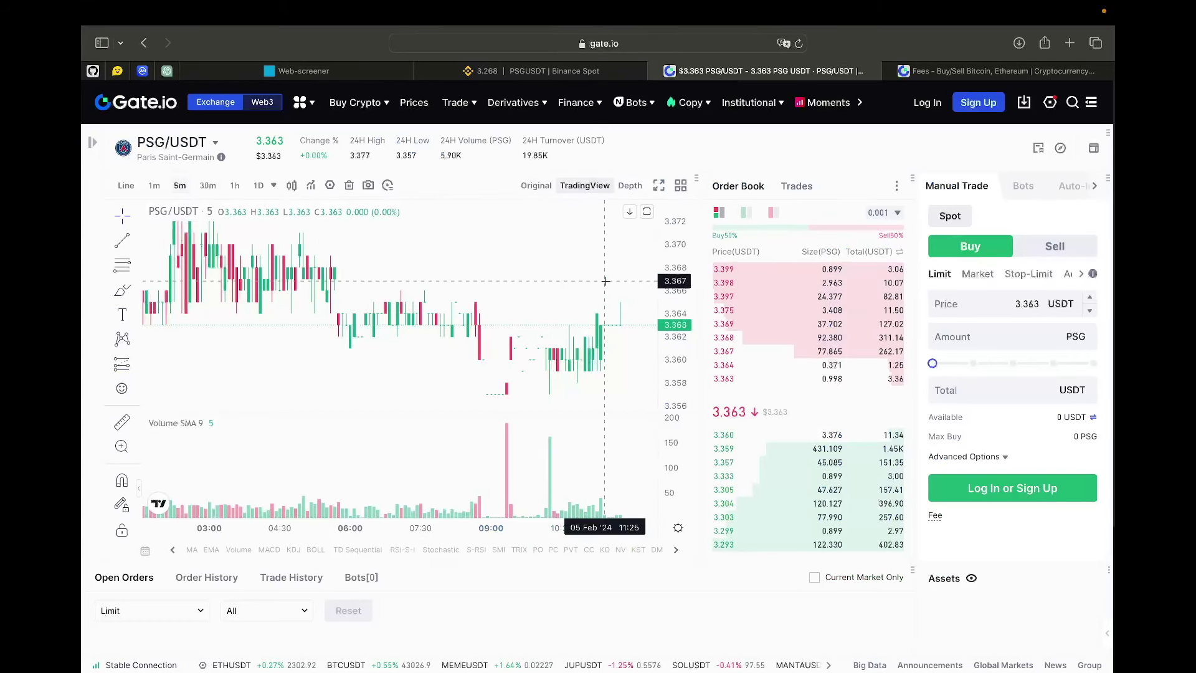
mouse_move(740, 460)
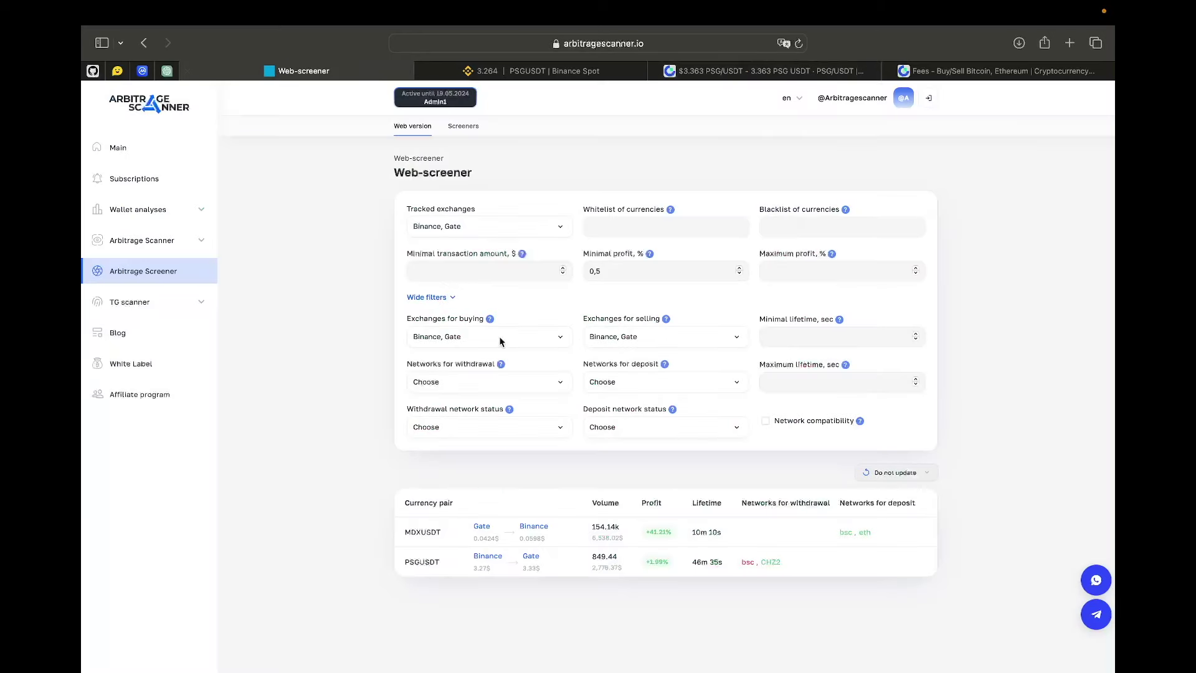
left_click(367, 71)
left_click(716, 71)
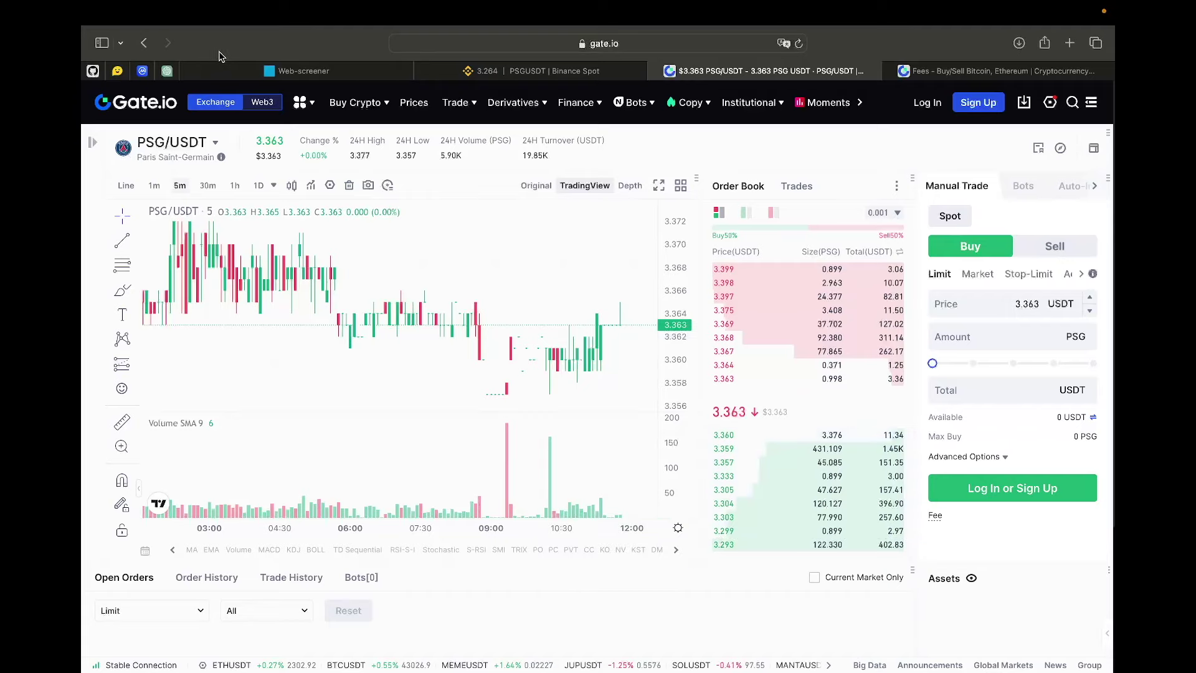
left_click(267, 75)
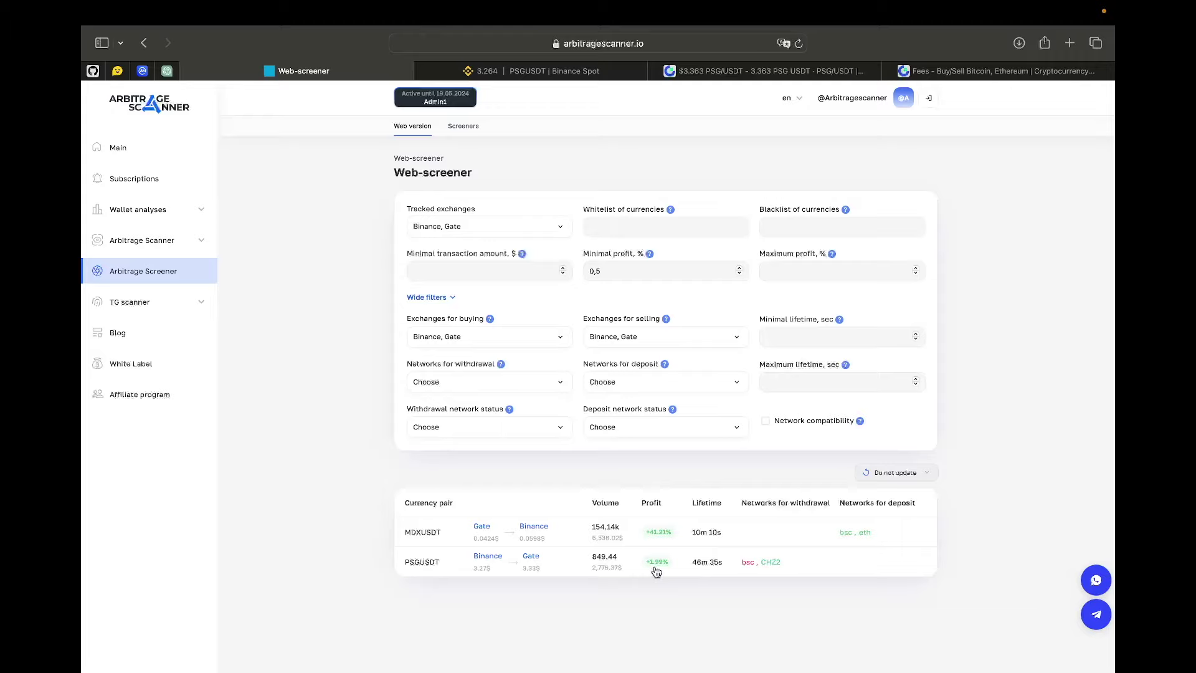
left_click(554, 72)
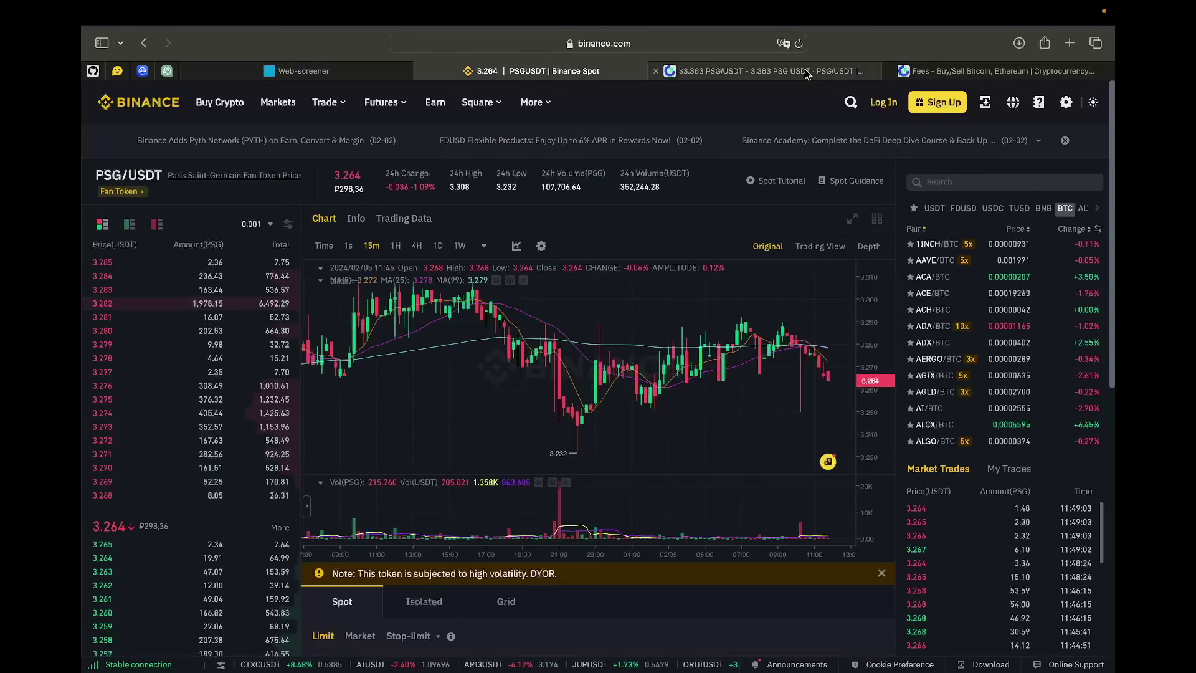
key("ctrl+Tab")
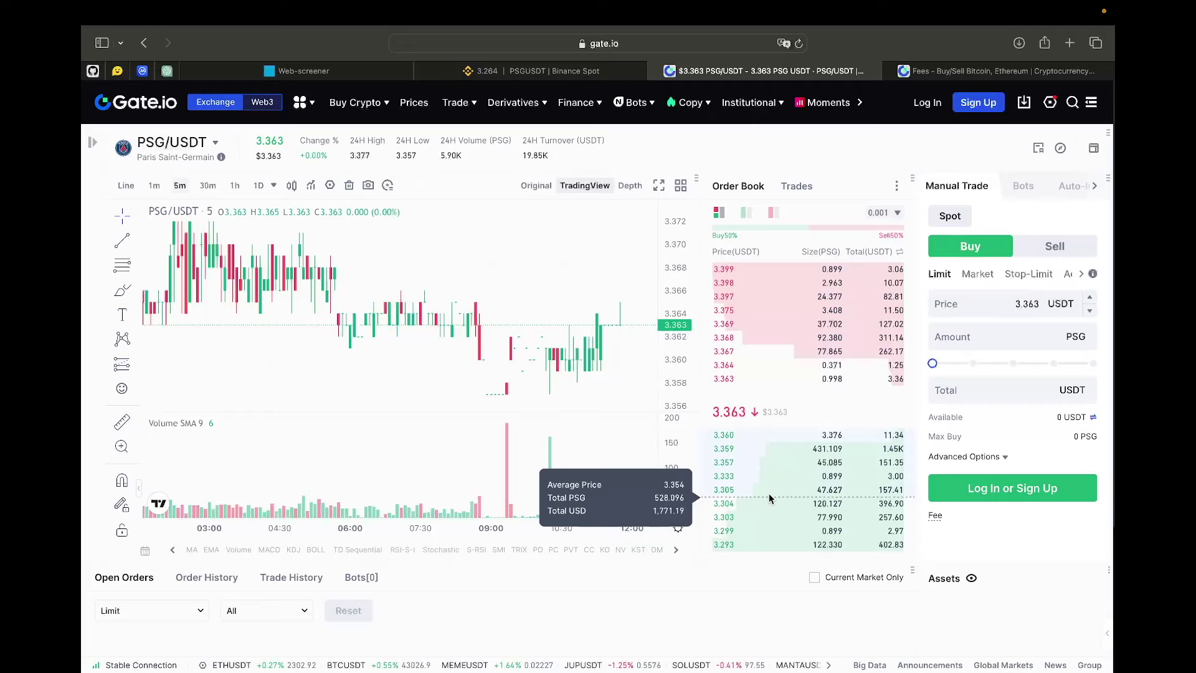
left_click(356, 74)
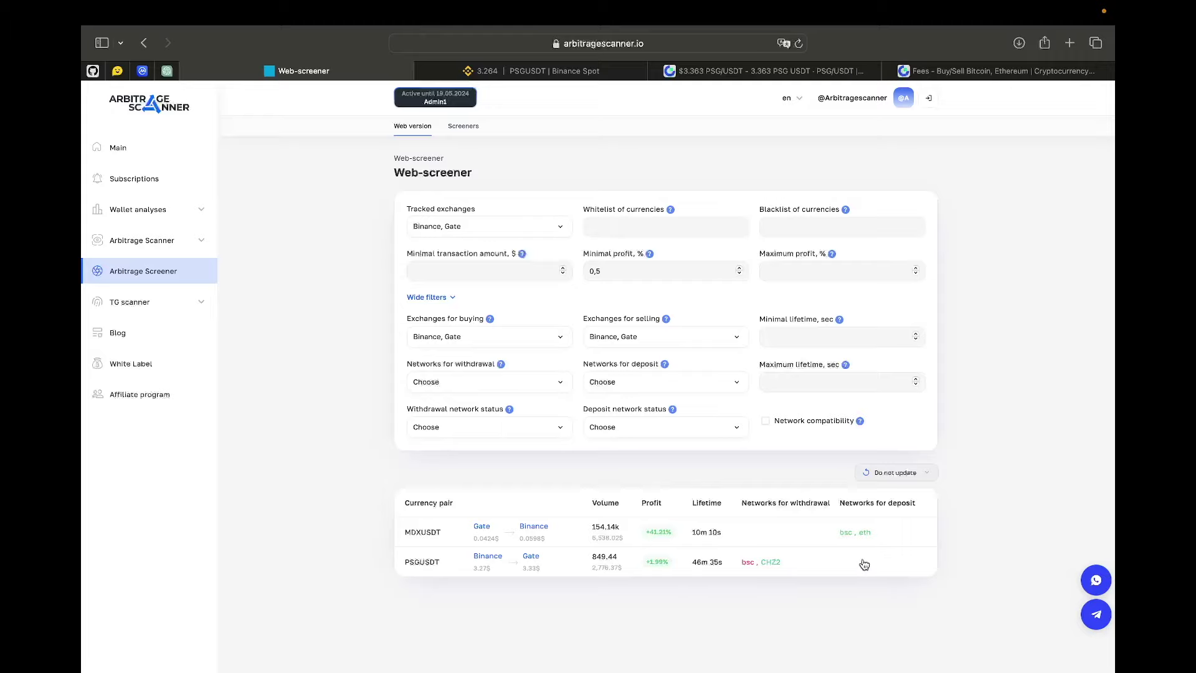
Step: Open Gate.io's Fees page through the home page footer
left_click(1001, 70)
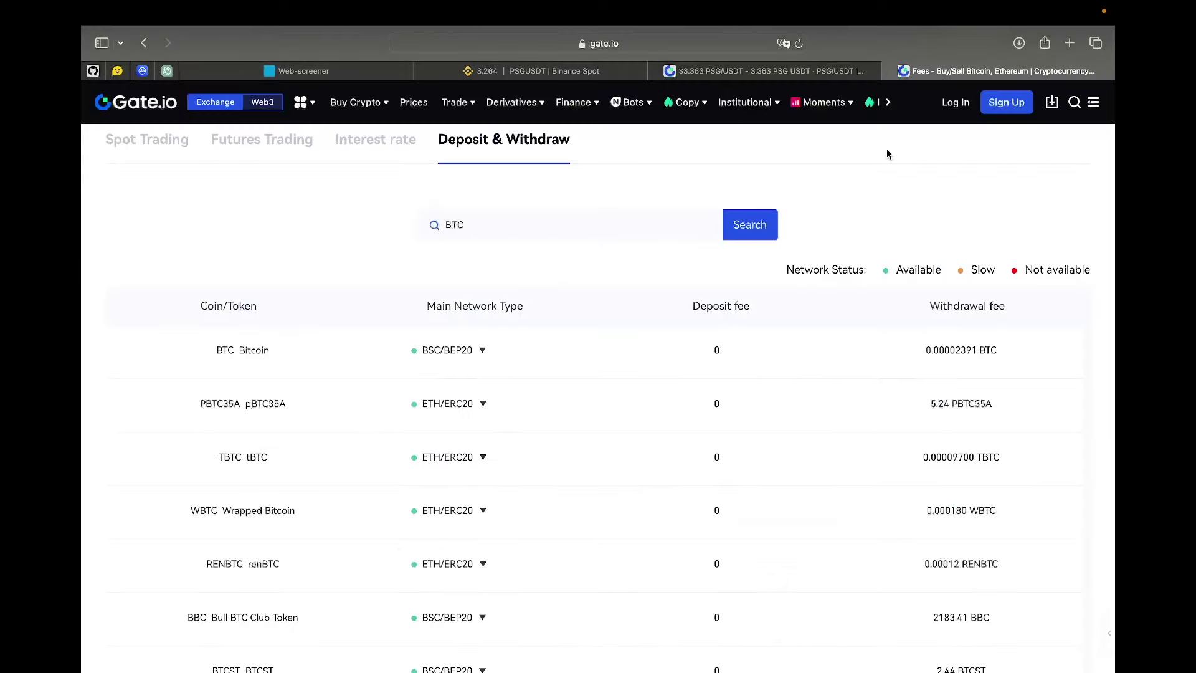
scroll(269, 113, "up", 5)
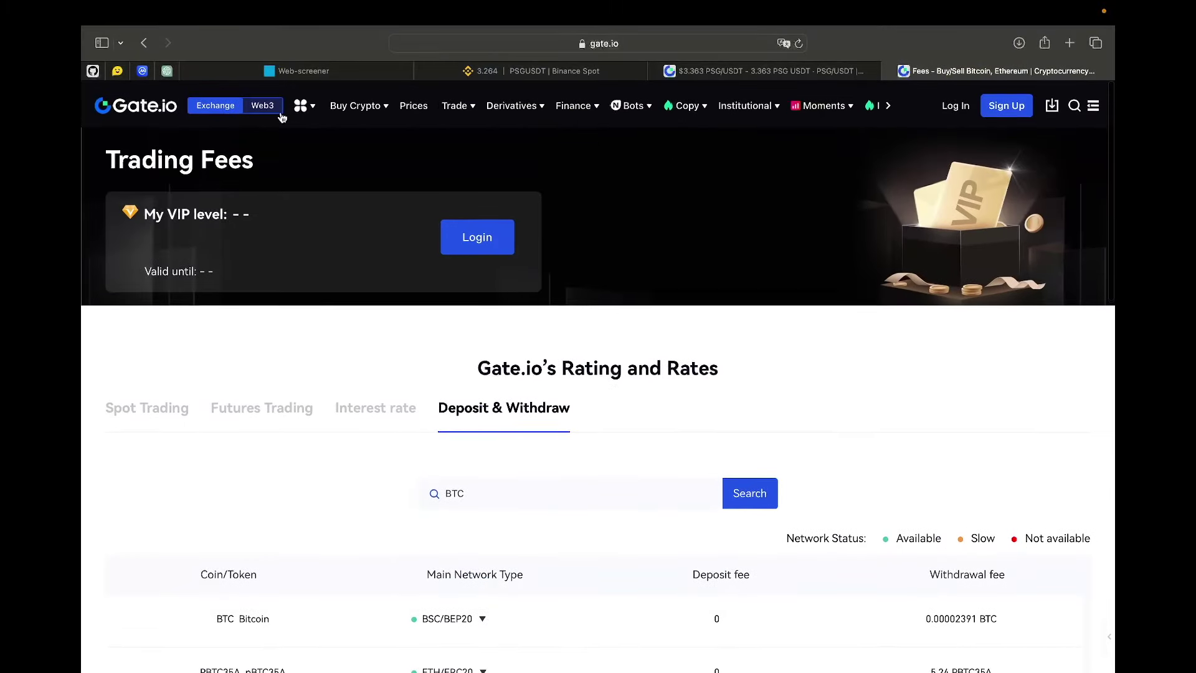
left_click(157, 102)
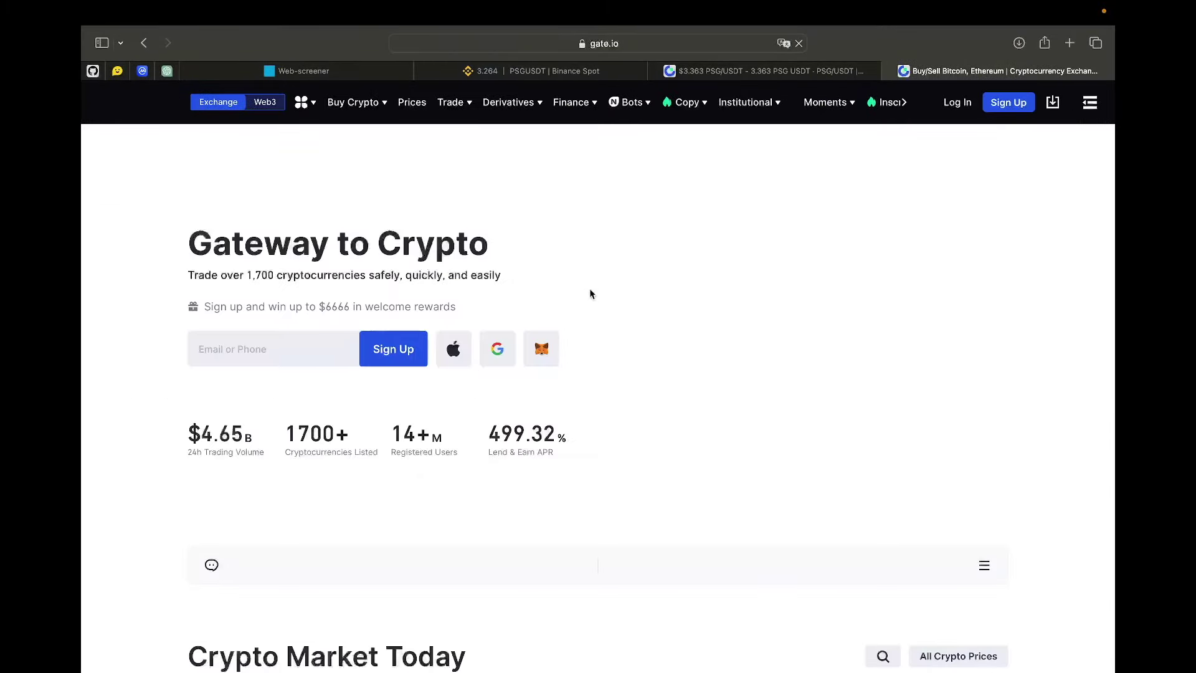
scroll(590, 291, "down", 20)
scroll(590, 293, "down", 5)
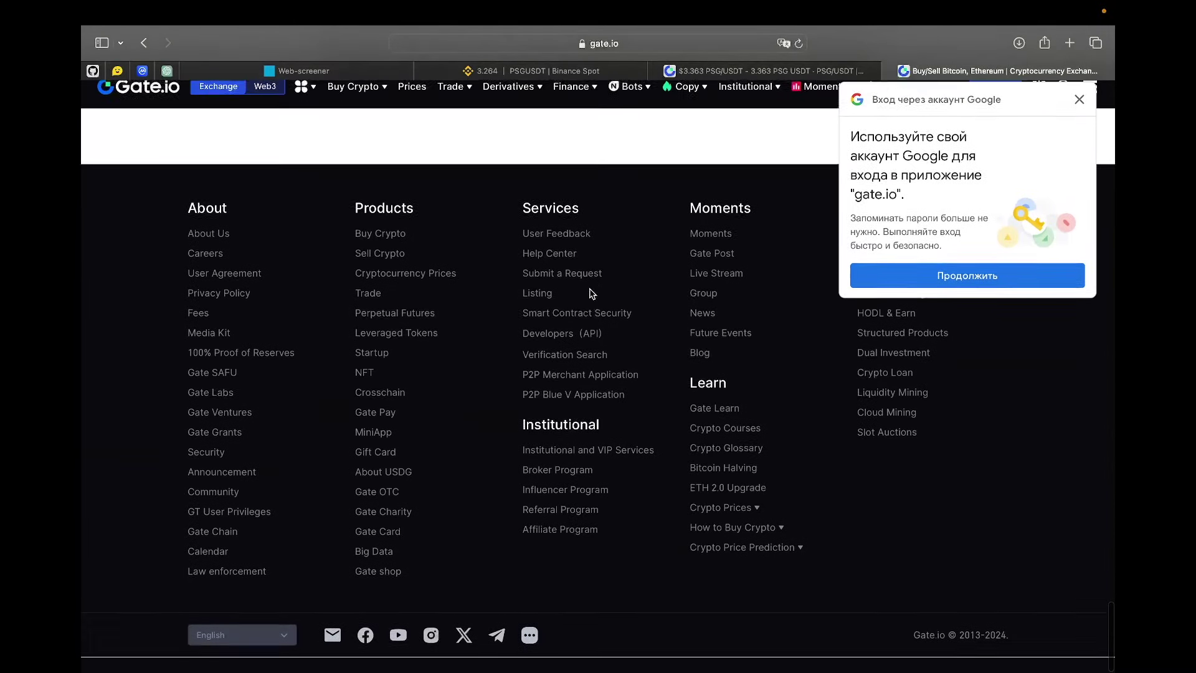
left_click(197, 330)
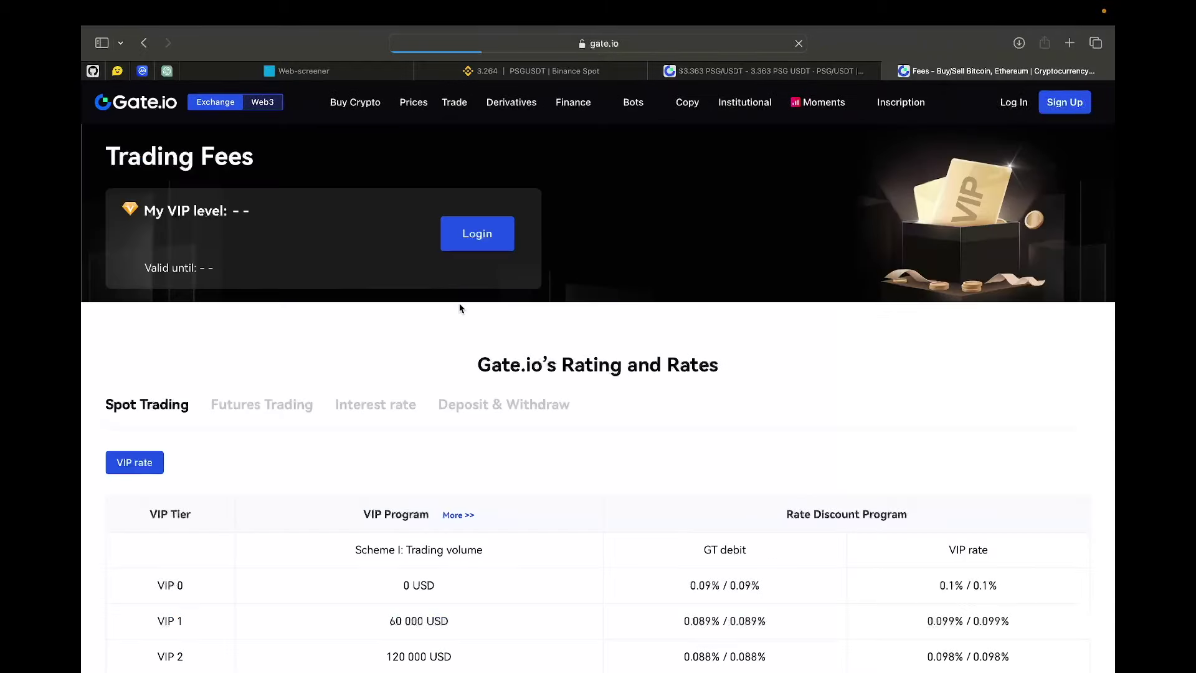
Step: Search Deposit & Withdraw fees for 'psg' (0.299 PSG on BSC/BEP20), then return to the screener
scroll(619, 457, "down", 3)
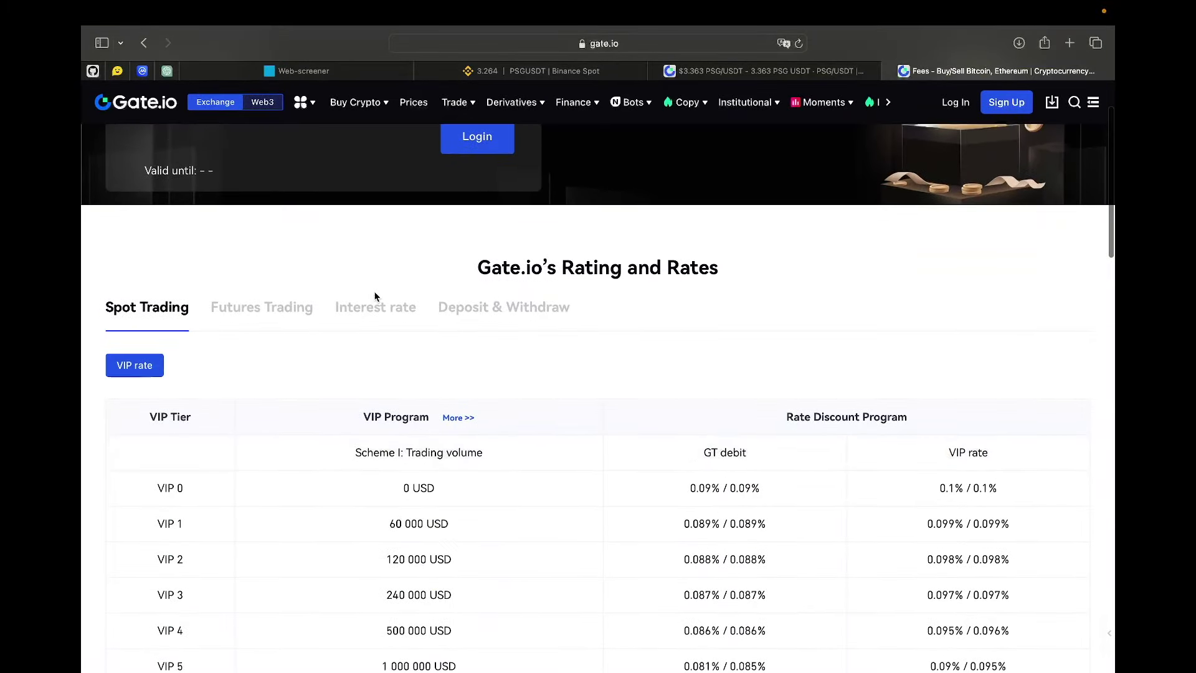
left_click(506, 307)
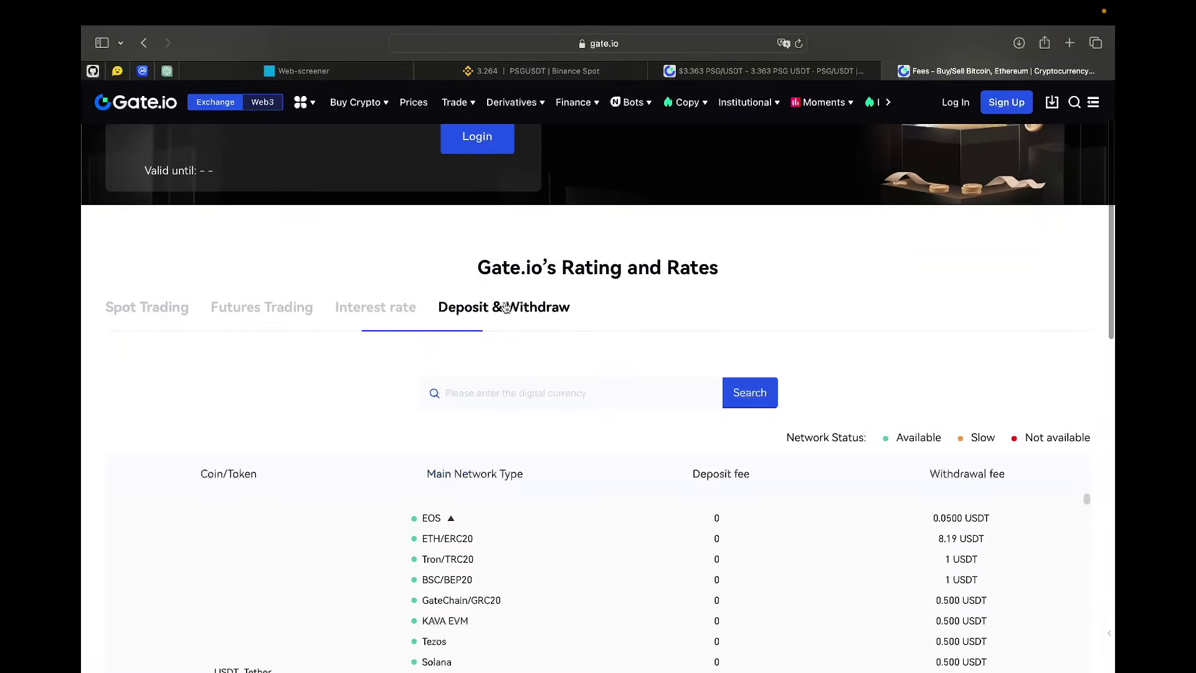
left_click(527, 399)
type("psg")
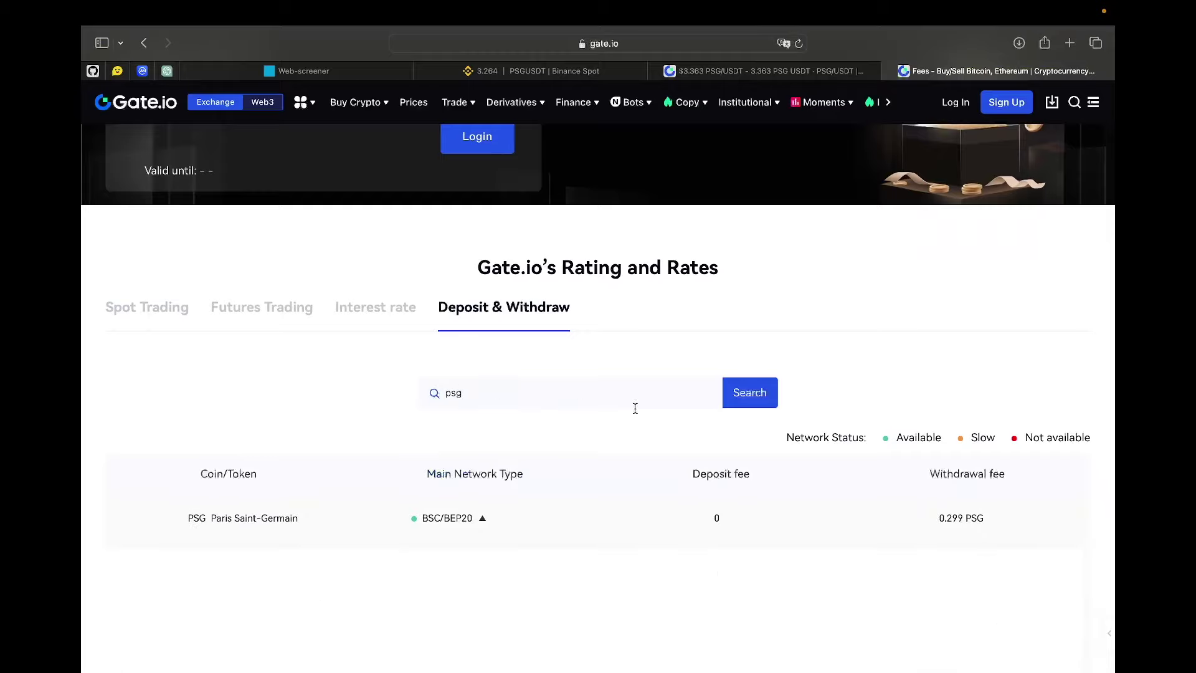
scroll(586, 421, "down", 2)
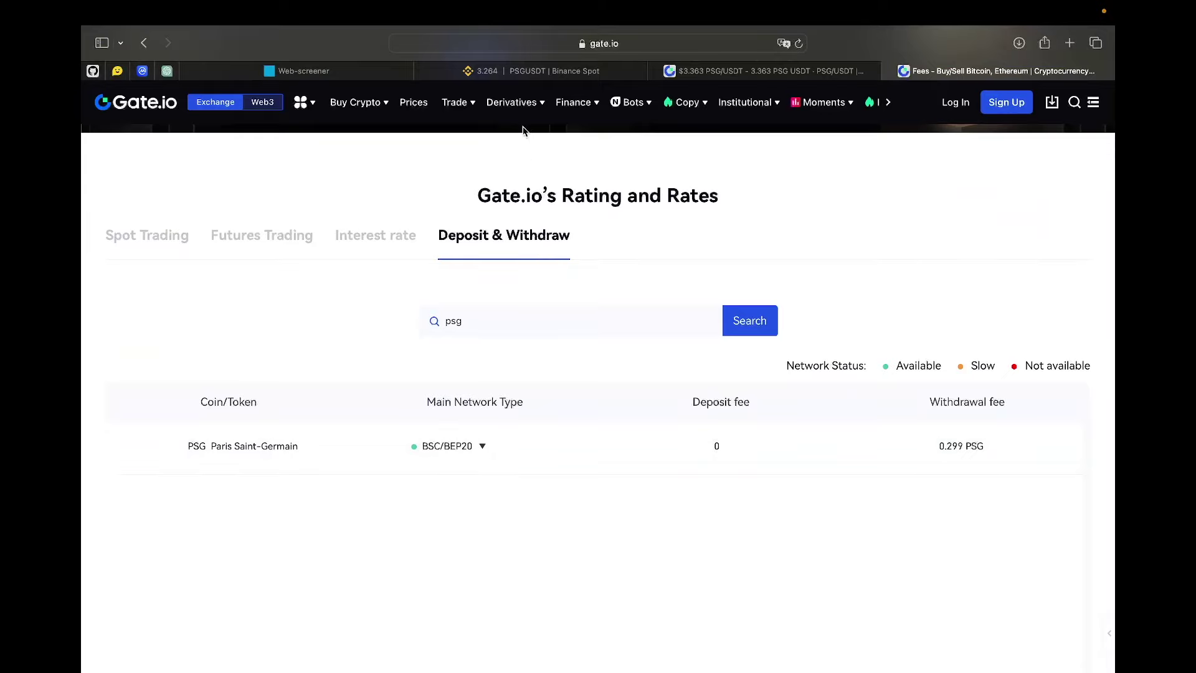
left_click(374, 70)
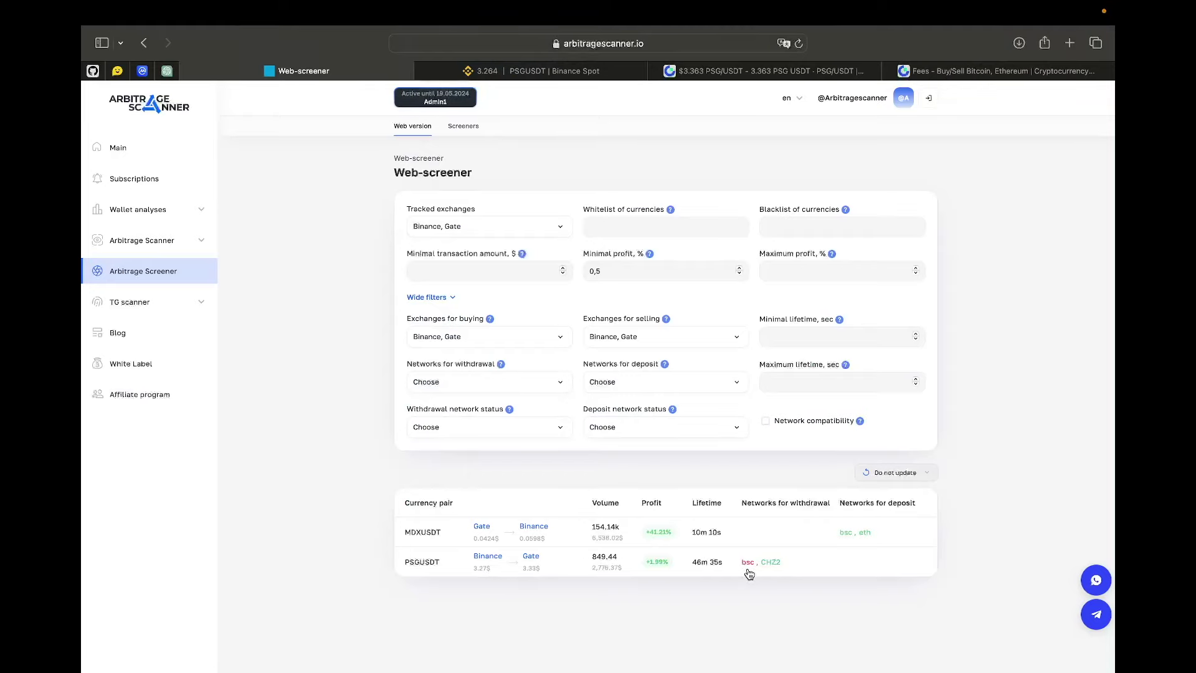
mouse_move(749, 571)
left_click(1046, 72)
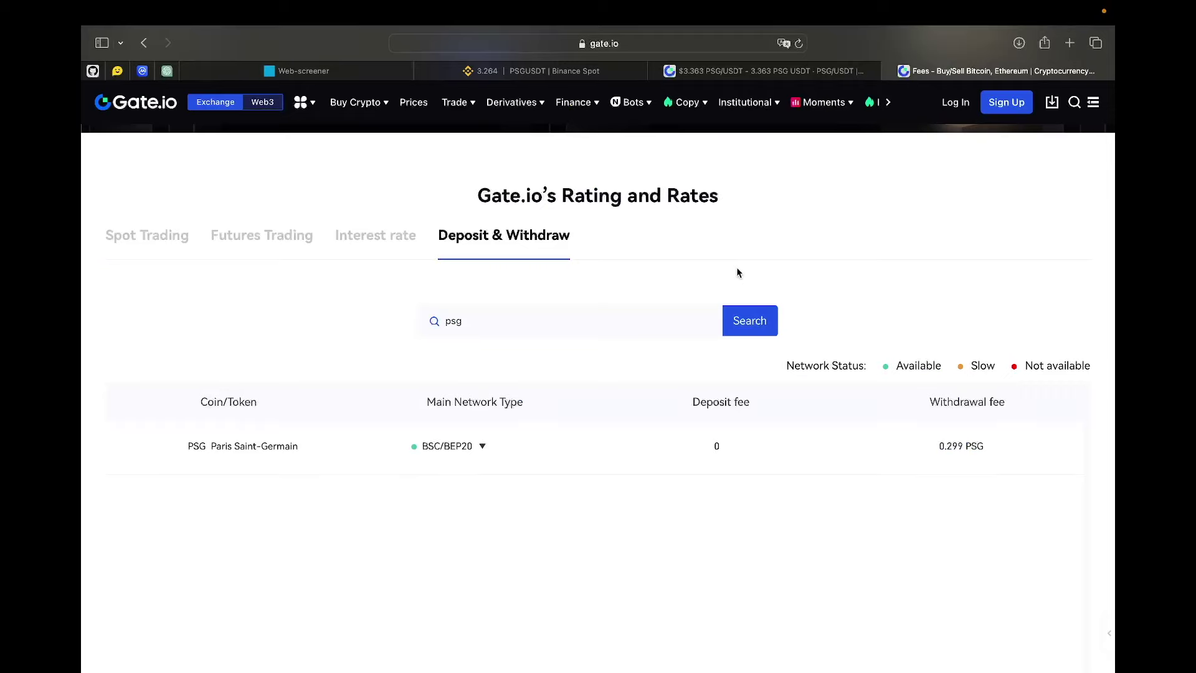
left_click(322, 74)
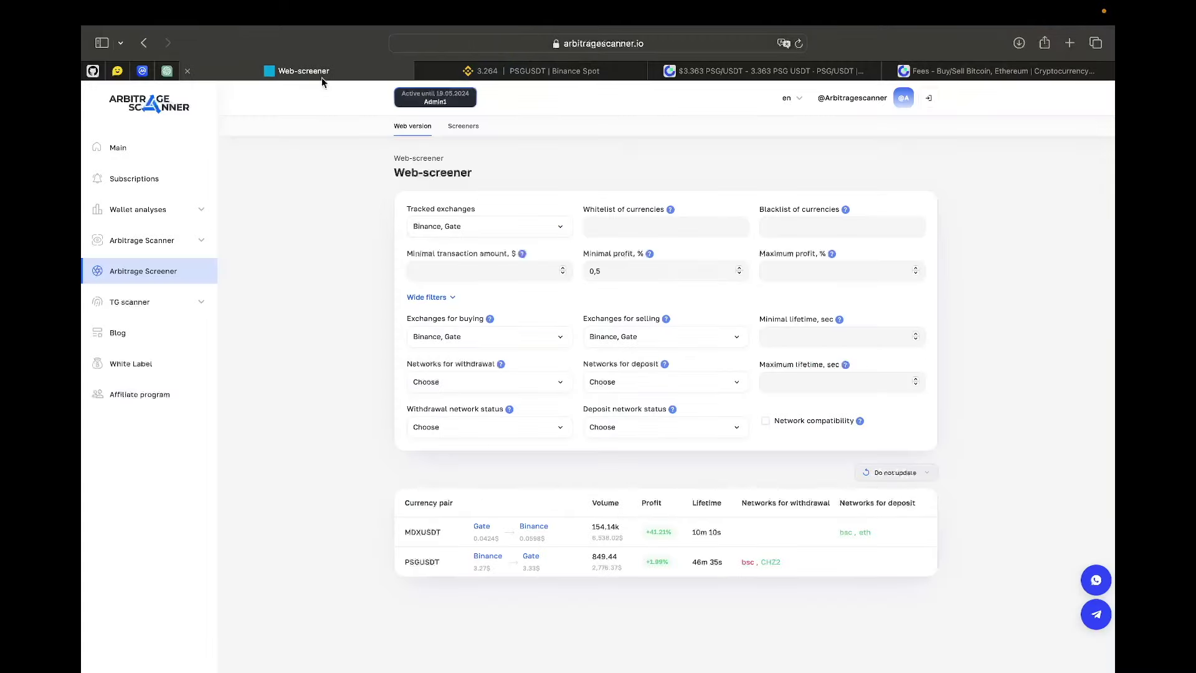